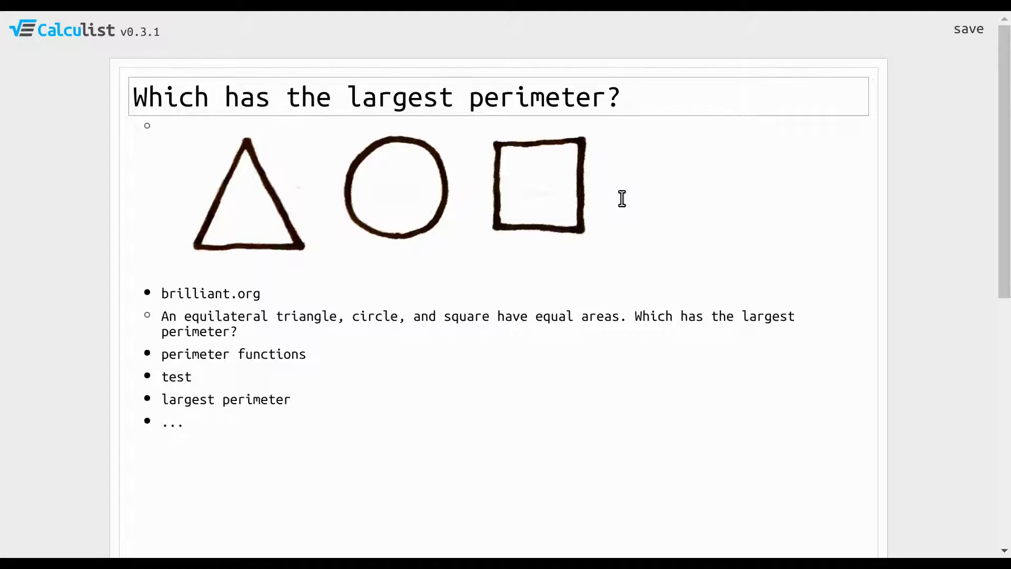
# Expand the brilliant.org item to view its source link, then collapse it
pyautogui.click(270, 294)
pyautogui.hotkey('ctrl', 'Down')
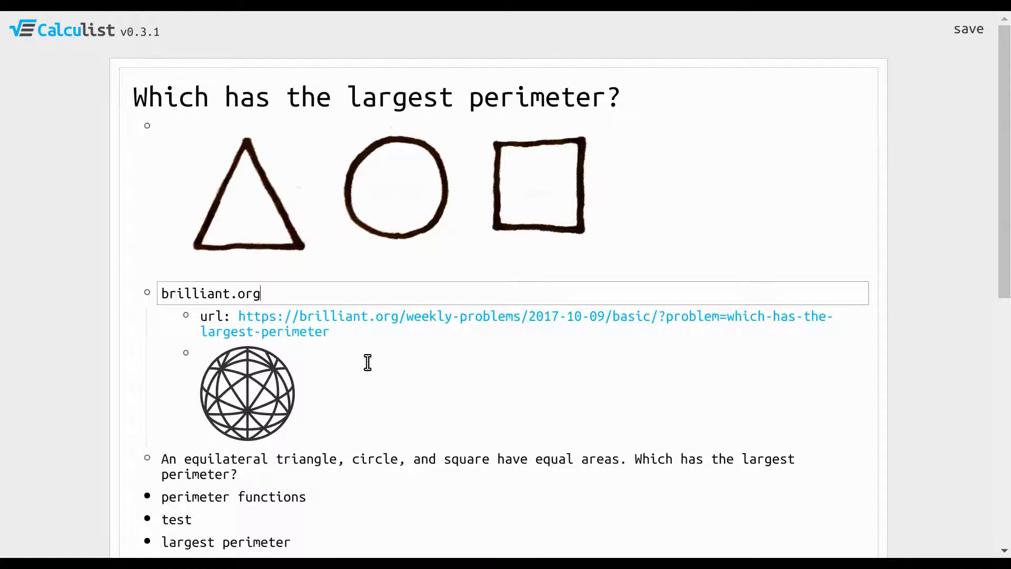
pyautogui.hotkey('ctrl', 'Up')
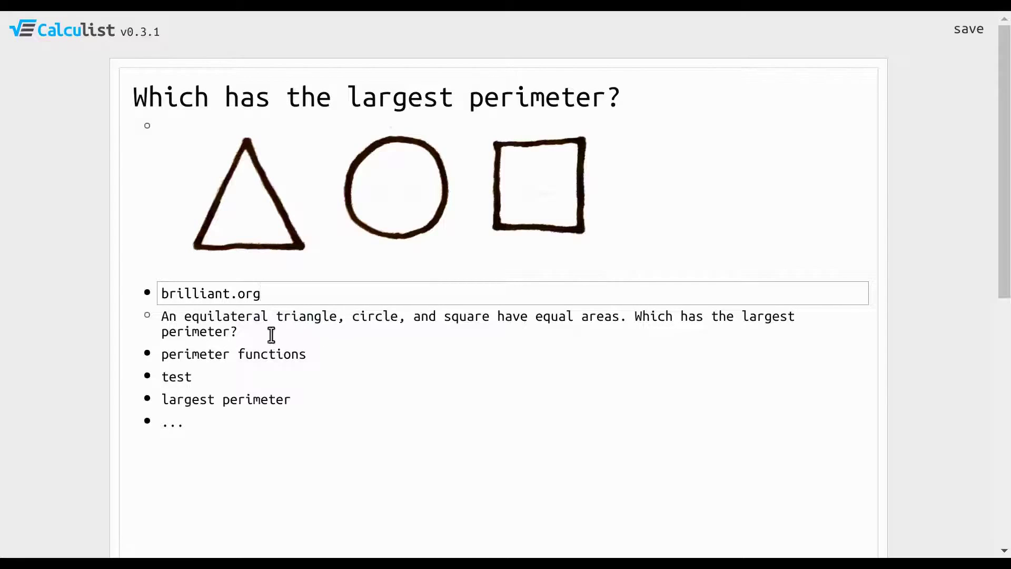
# Zoom into 'perimeter functions', expand circle, square and triangle formulas, and zoom into circle
pyautogui.click(216, 351)
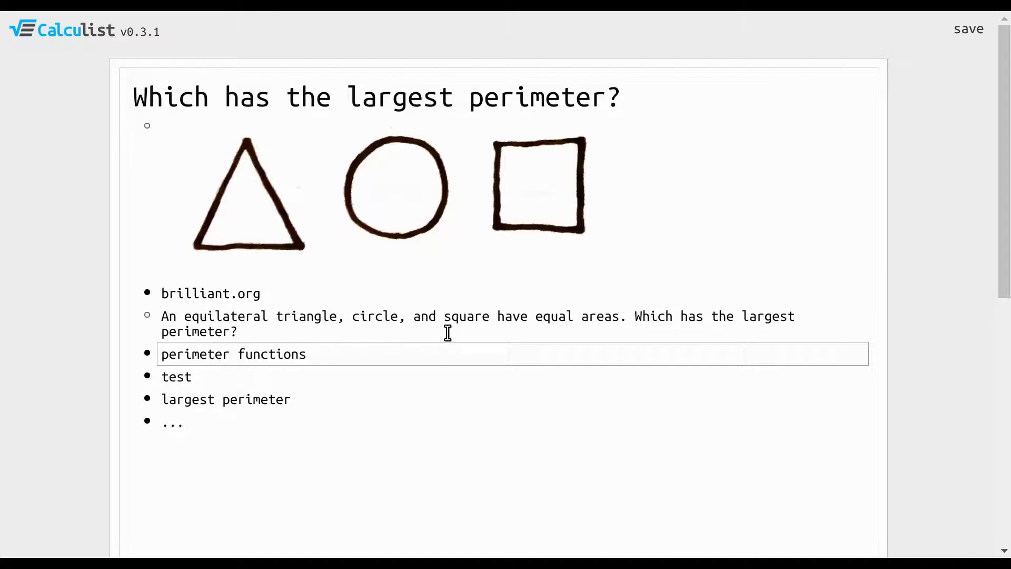
pyautogui.hotkey('ctrl', 'Down')
pyautogui.hotkey('ctrl', 'Right')
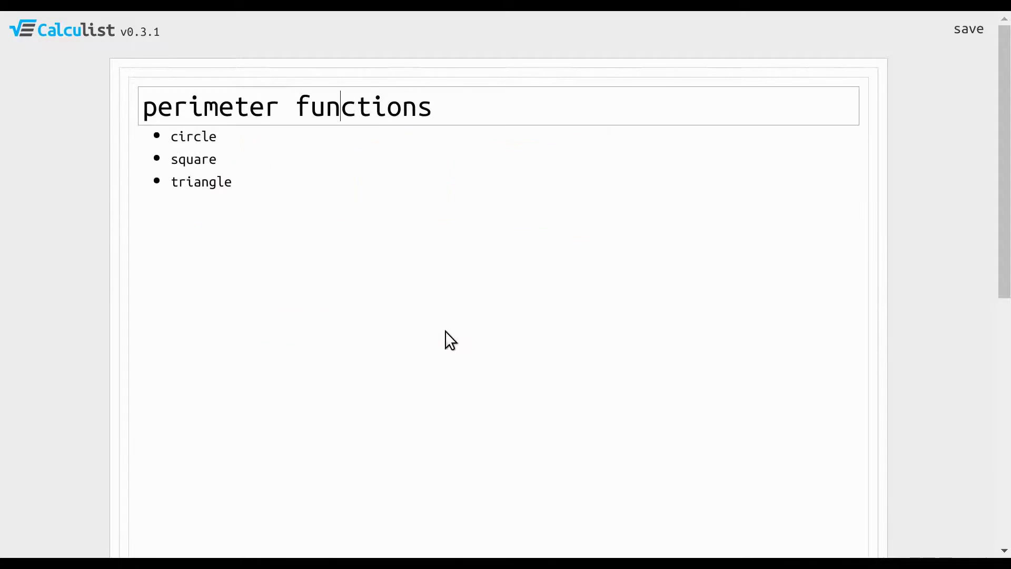
pyautogui.press('Down')
pyautogui.hotkey('ctrl', 'shift', 'Down')
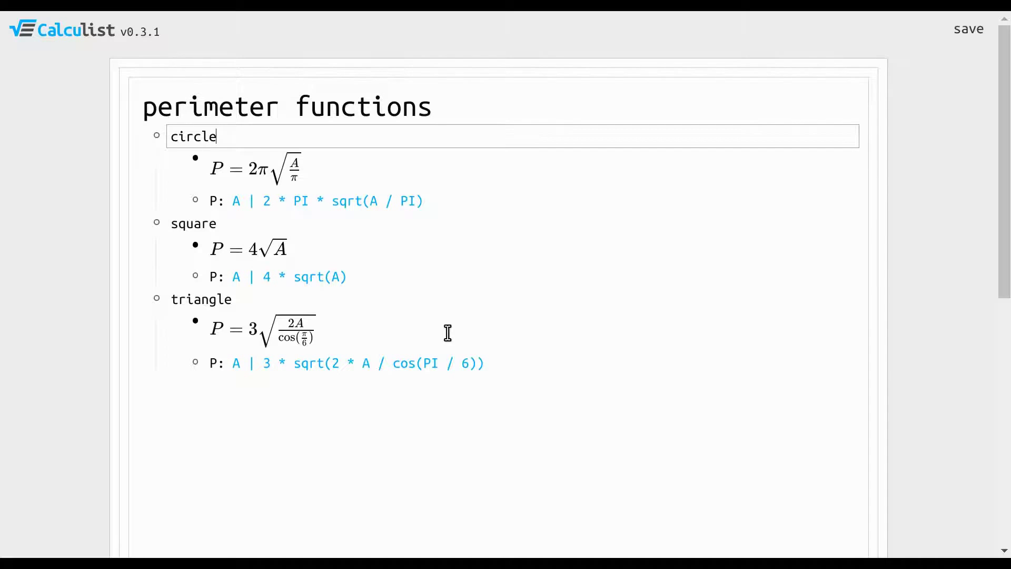
pyautogui.hotkey('alt', 'Right')
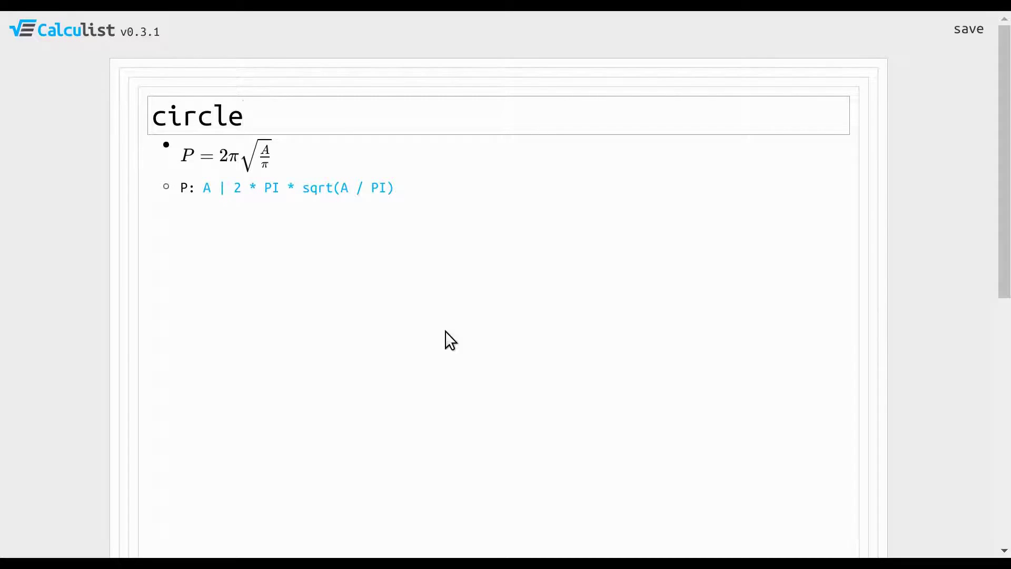
# Step through the circle formula's derivation from P = 2πr and A = πr², then collapse it
pyautogui.press('Down')
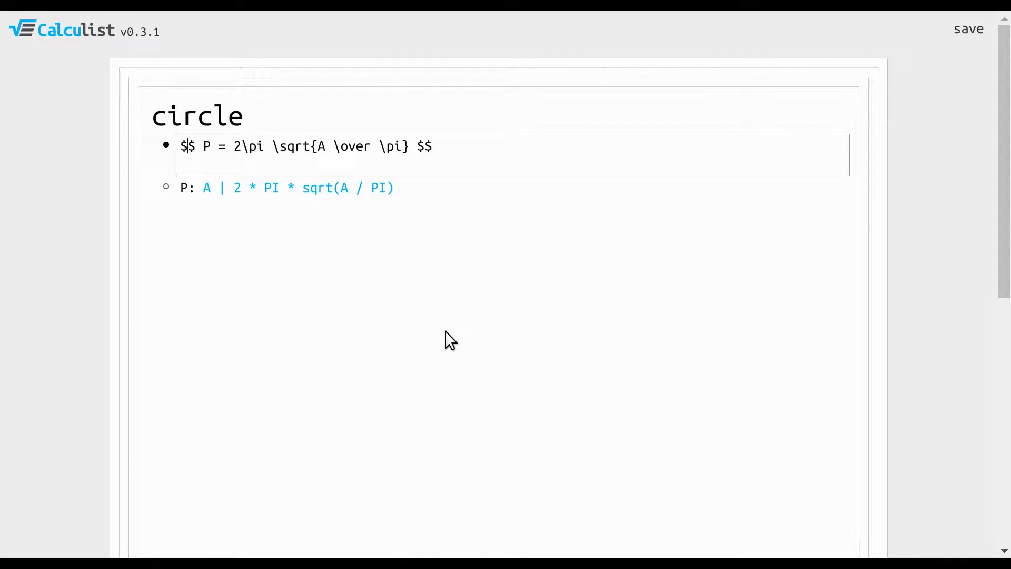
pyautogui.hotkey('ctrl', 'Down')
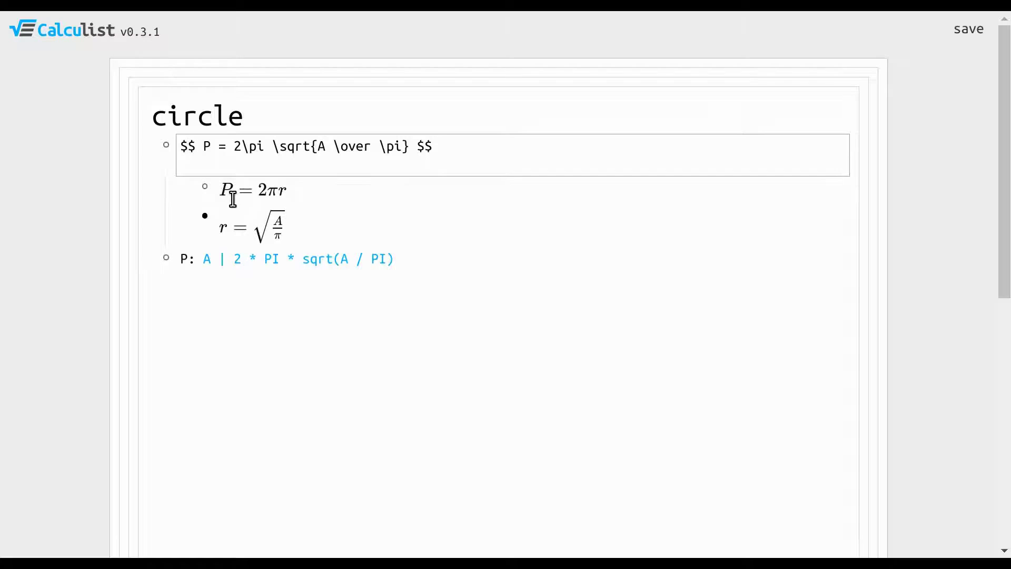
pyautogui.click(307, 194)
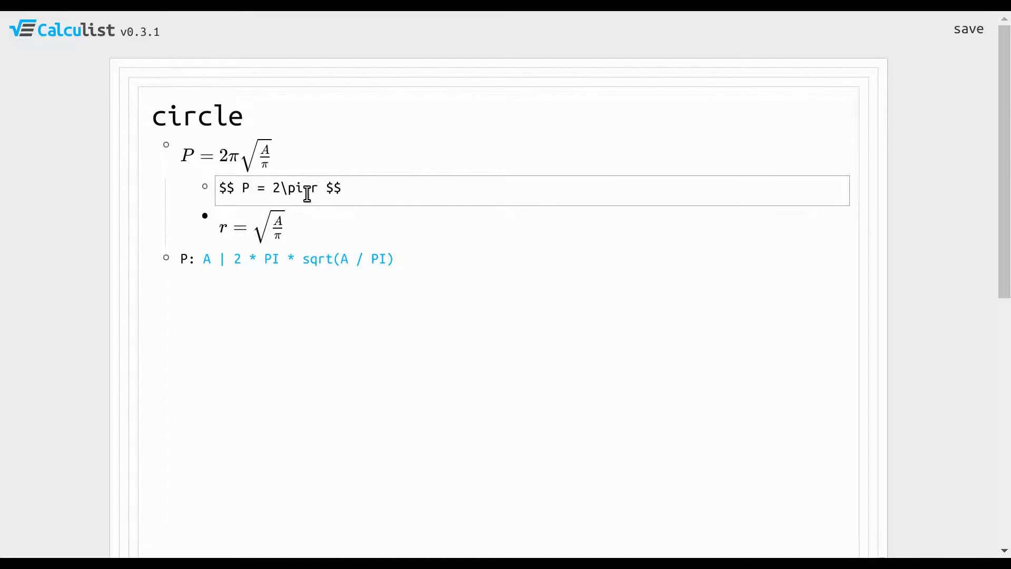
pyautogui.press('Down')
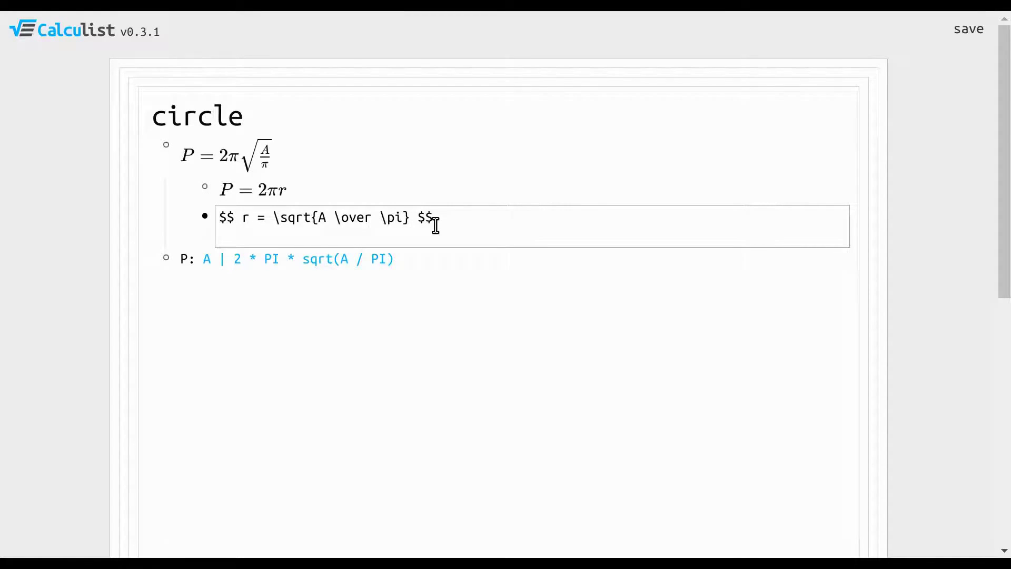
pyautogui.hotkey('ctrl', 'Down')
pyautogui.press('Down')
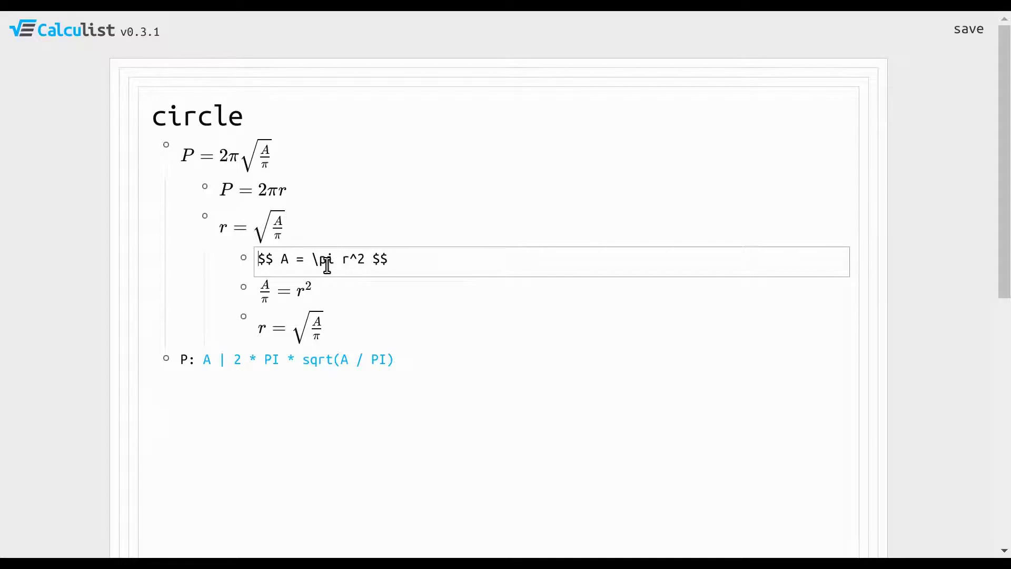
pyautogui.press('Down')
pyautogui.press('Down')
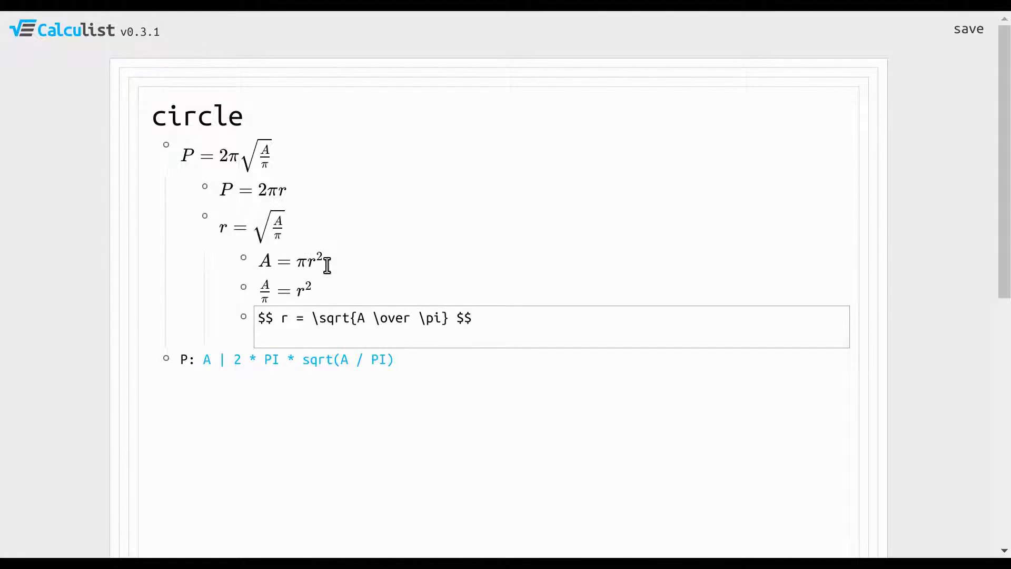
pyautogui.press('Left')
pyautogui.press('Left')
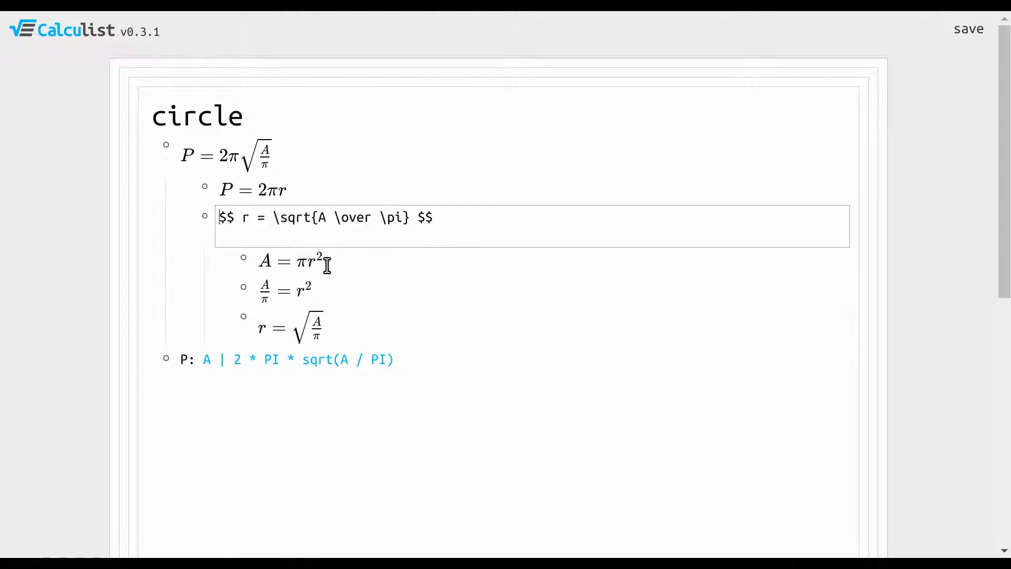
pyautogui.hotkey('ctrl', 'Up')
# Inspect the circle's P definition, selecting its A parameter and perimeter expression
pyautogui.press('Down')
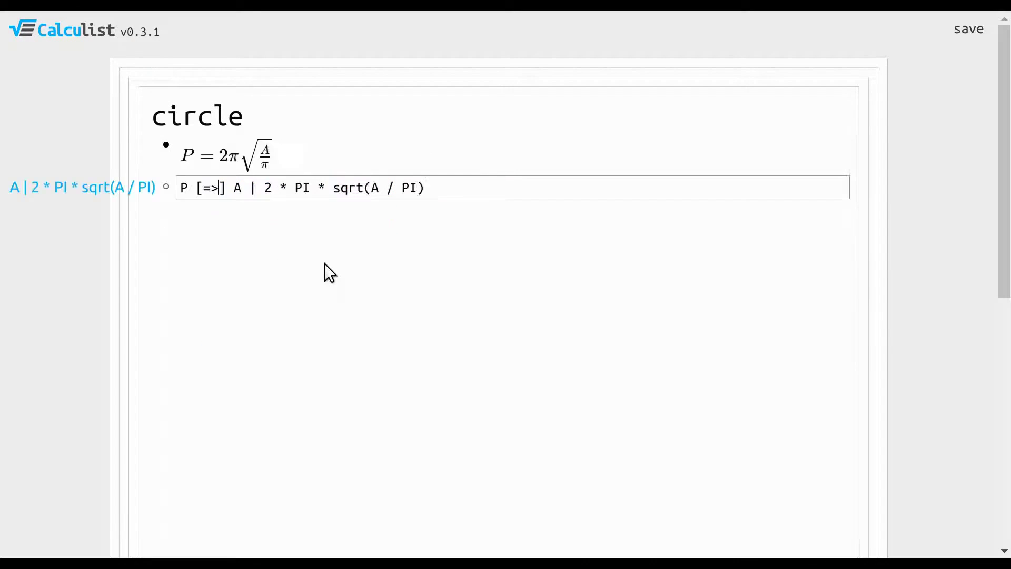
pyautogui.press('Right')
pyautogui.hotkey('shift', 'Right')
pyautogui.press('Right')
pyautogui.press('Right')
pyautogui.press('Right')
pyautogui.hotkey('shift', 'End')
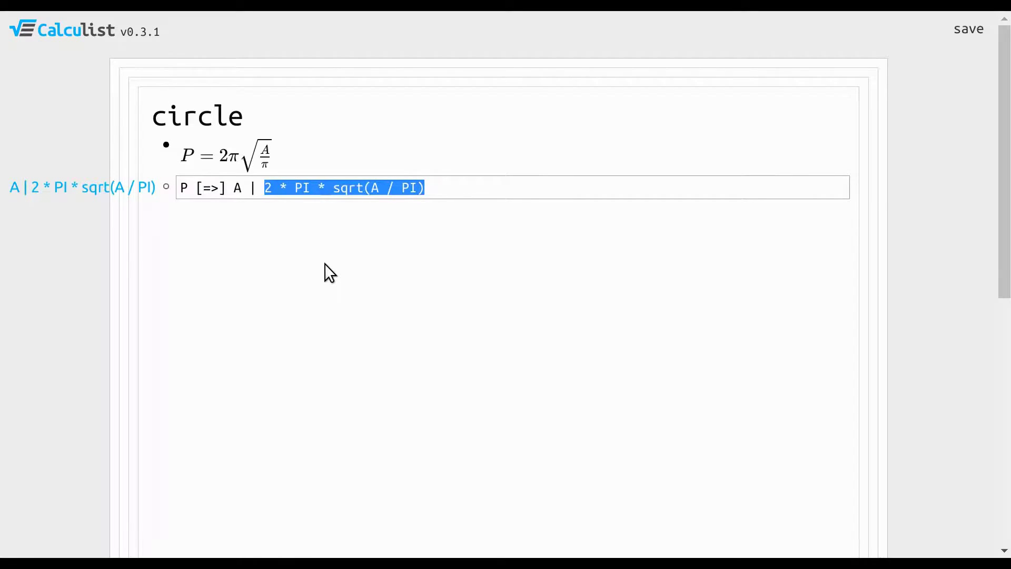
# Return to 'perimeter functions' and zoom into the square item
pyautogui.hotkey('ctrl', 'Left')
pyautogui.press('Down')
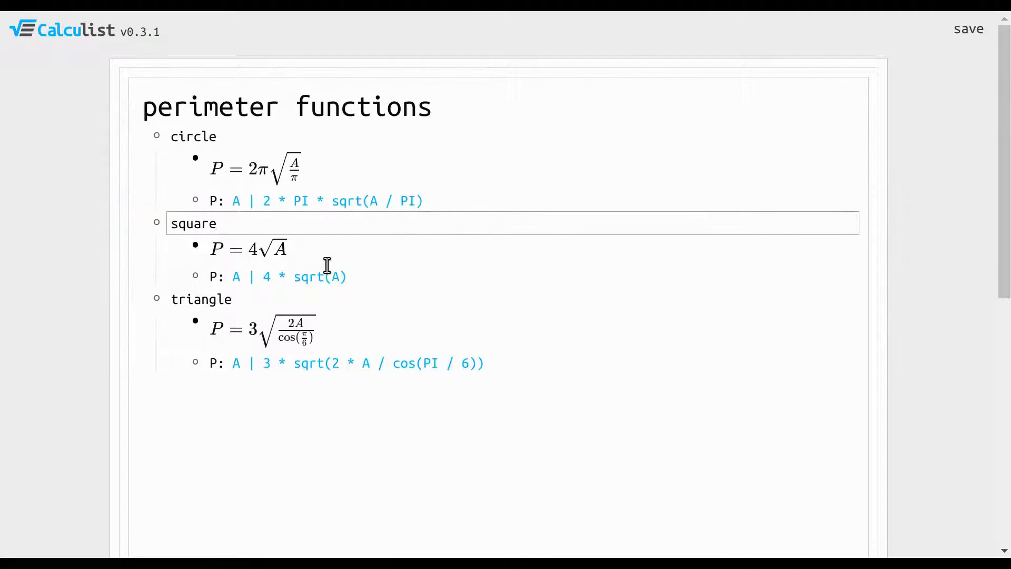
pyautogui.hotkey('ctrl', 'Right')
# Expand and collapse the square formula's derivation, then view its P definition
pyautogui.press('Down')
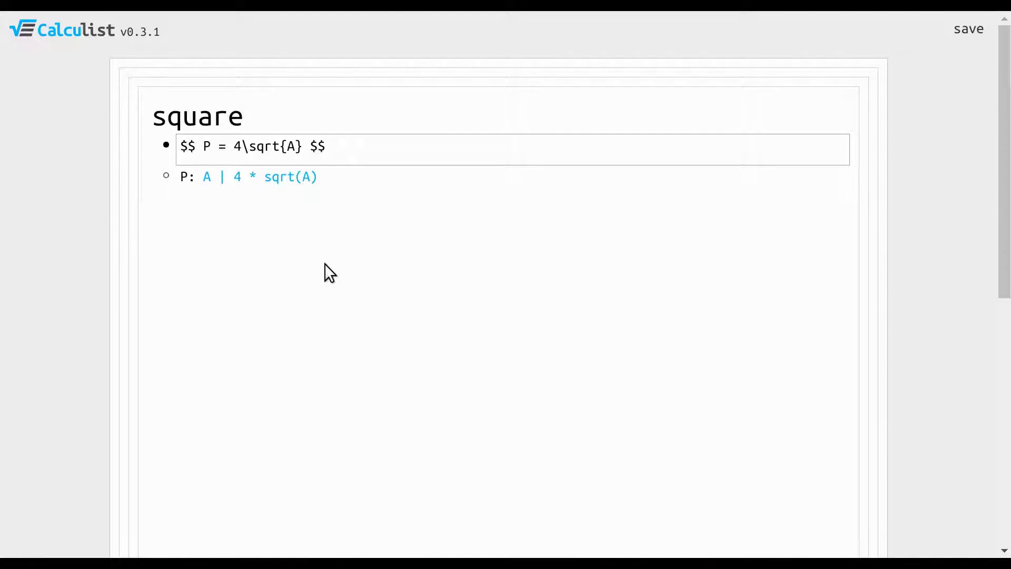
pyautogui.hotkey('ctrl', 'Down')
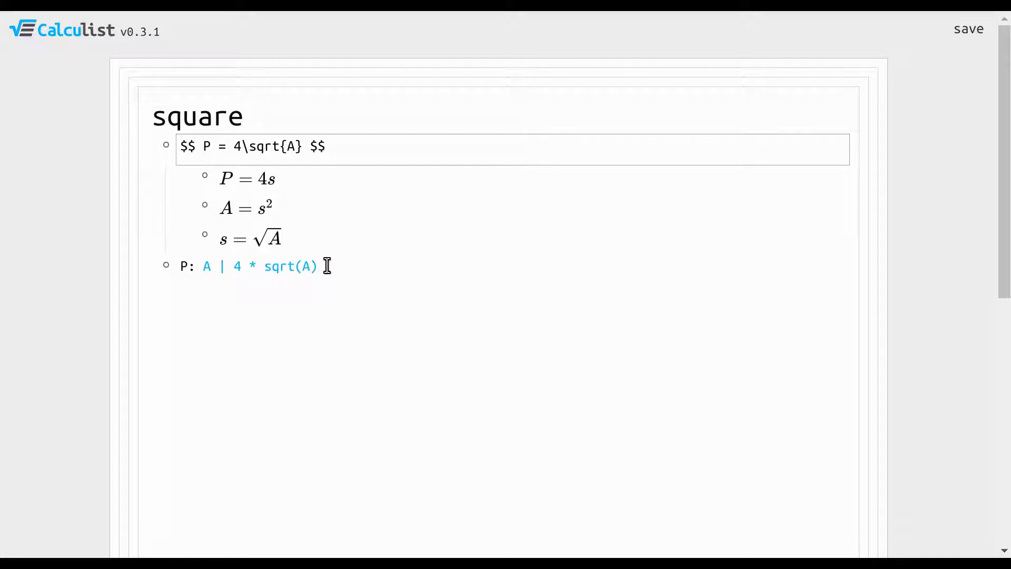
pyautogui.hotkey('ctrl', 'Up')
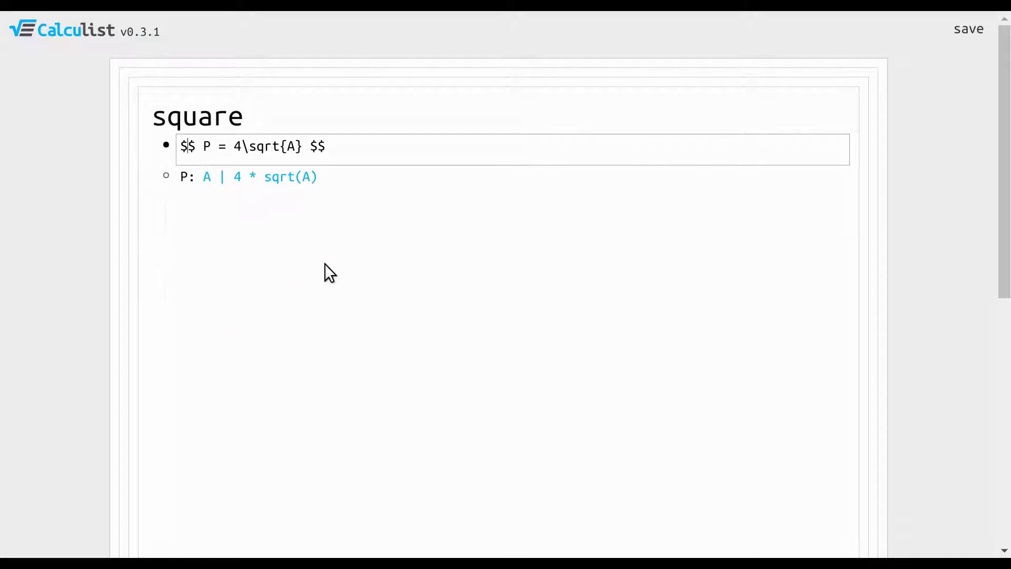
pyautogui.press('Down')
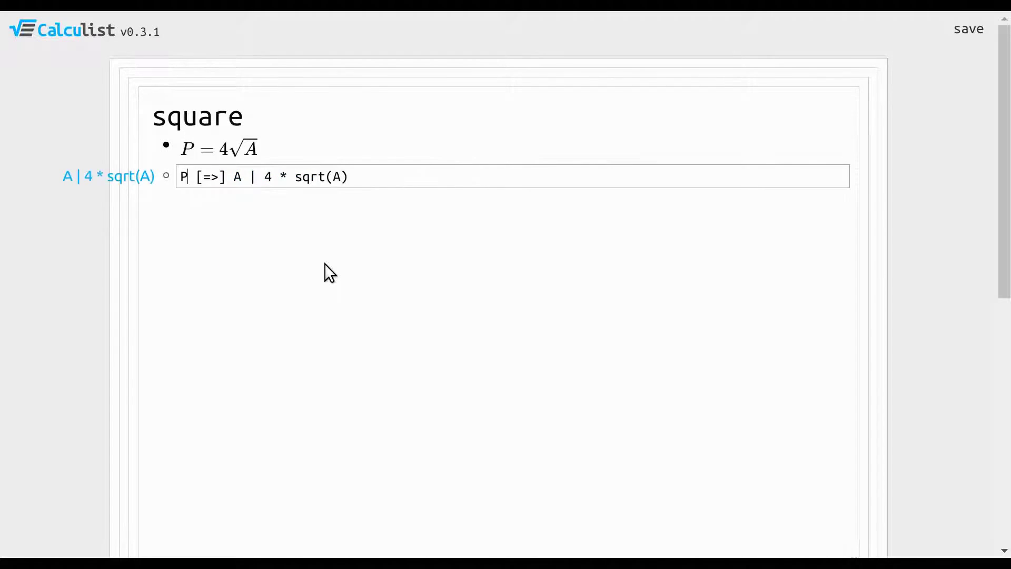
# Return to 'perimeter functions' and zoom into the triangle item
pyautogui.hotkey('alt', 'Left')
pyautogui.press('Down')
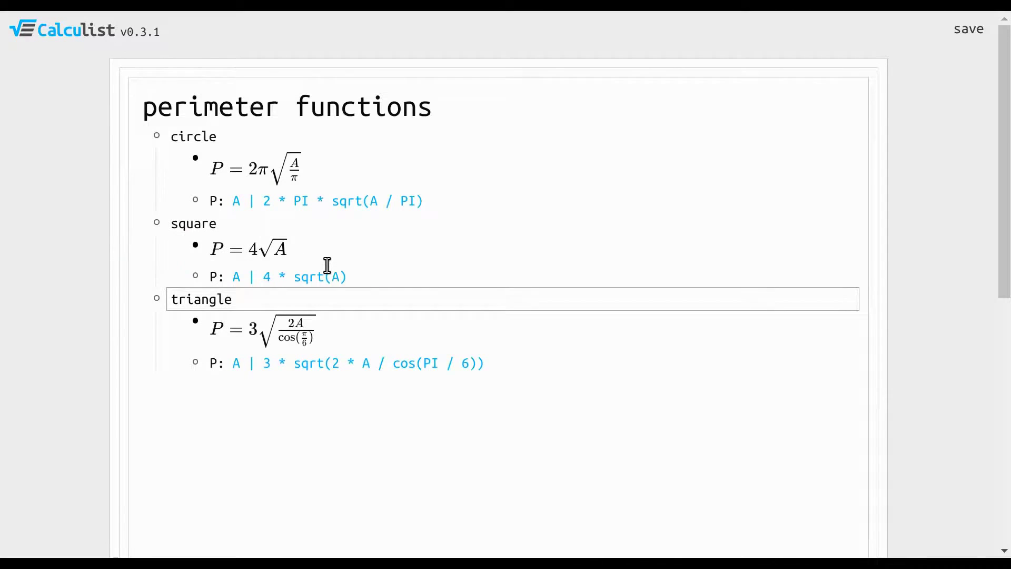
pyautogui.hotkey('alt', 'Right')
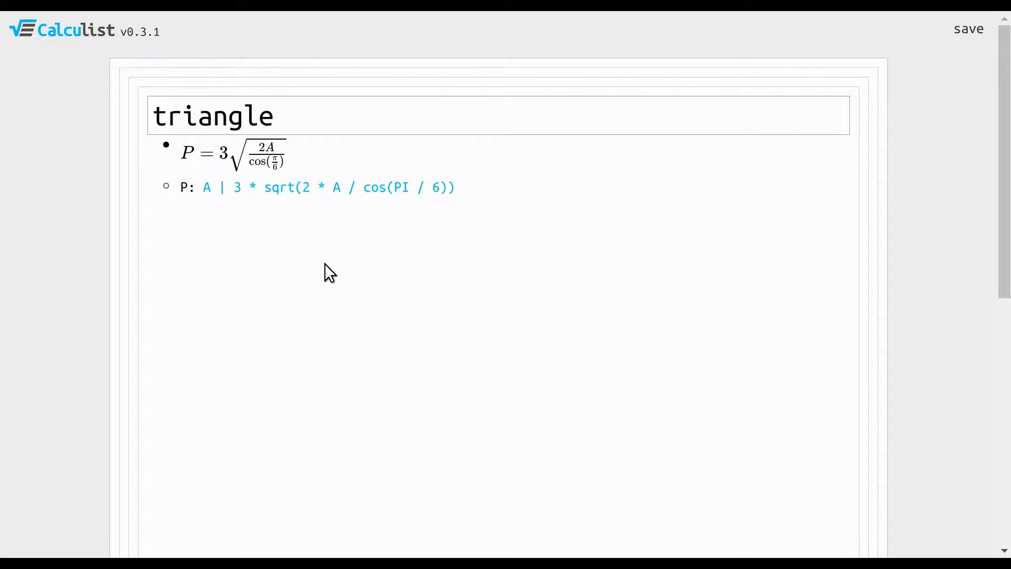
# Expand the triangle formula's derivation and zoom into the b = √(2A/cos(π/6)) step with its children
pyautogui.press('Down')
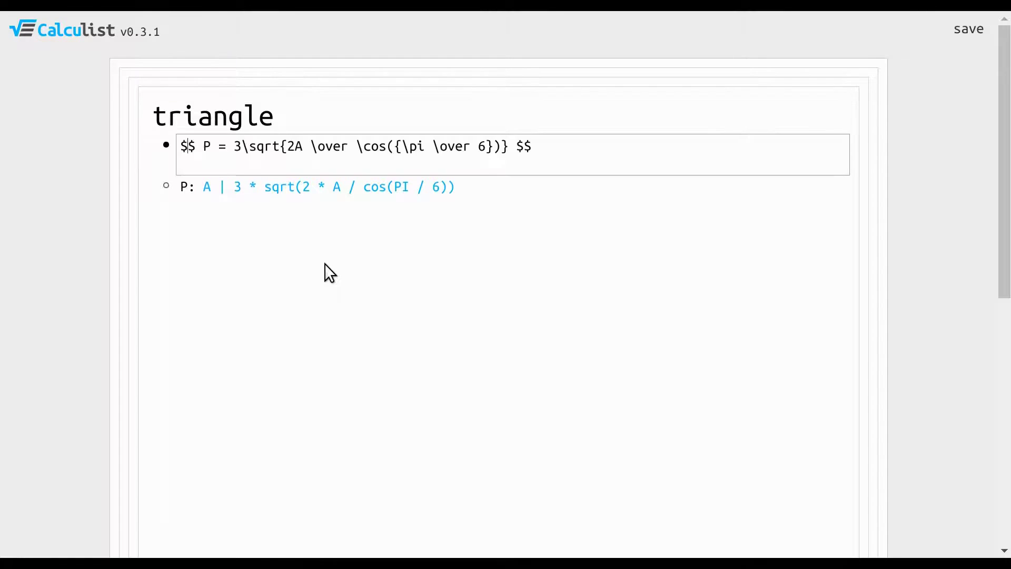
pyautogui.hotkey('ctrl', 'Down')
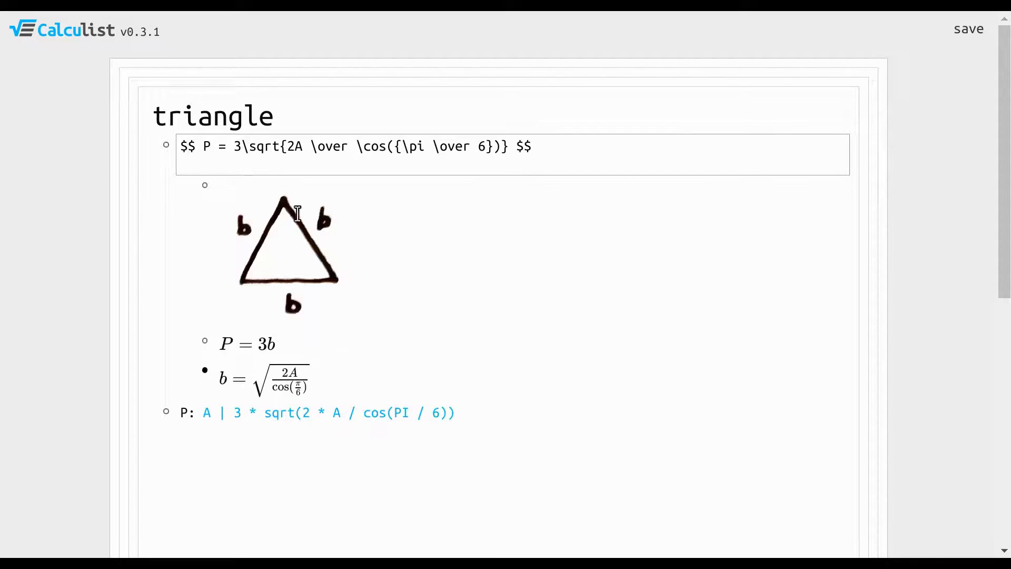
pyautogui.click(329, 372)
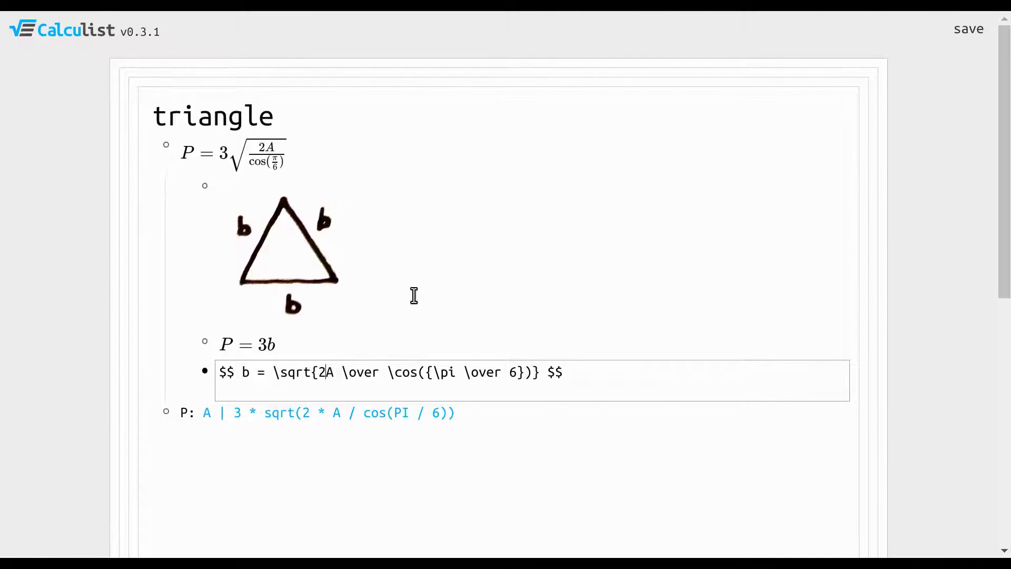
pyautogui.hotkey('ctrl', 'Down')
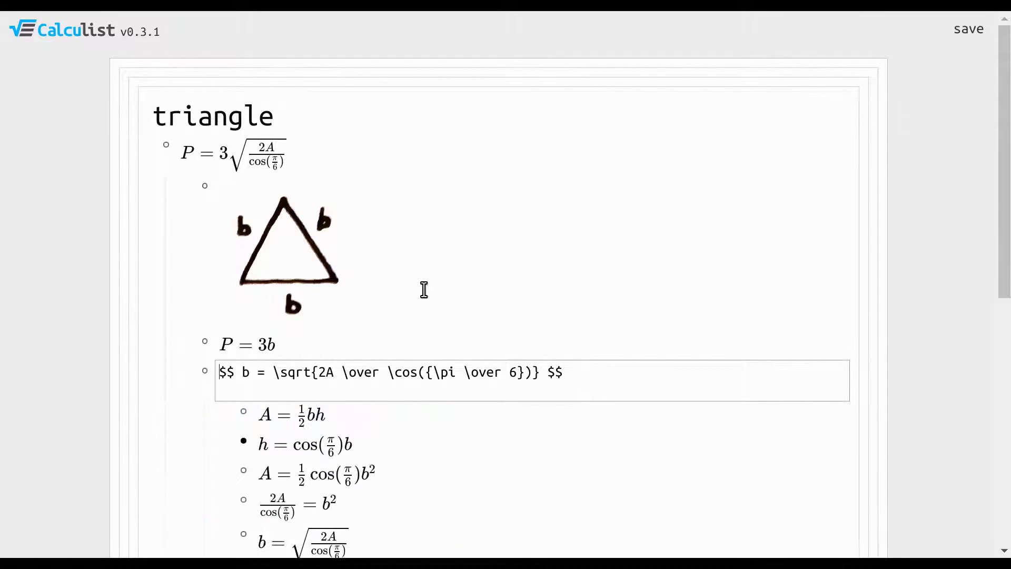
pyautogui.hotkey('ctrl', 'Right')
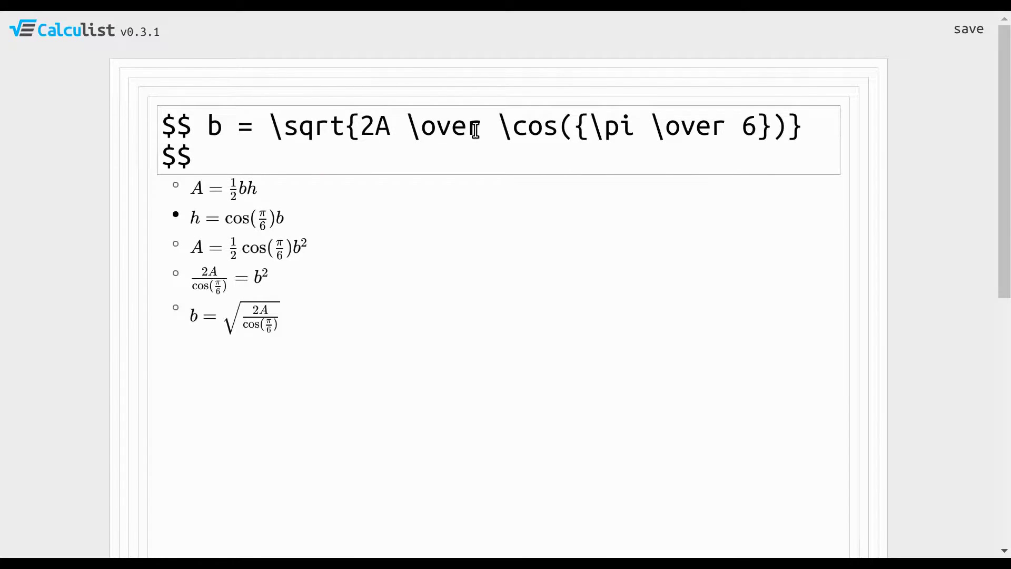
# Walk through the b derivation steps, then expand and zoom into the h = cos(π/6)b step
pyautogui.press('Down')
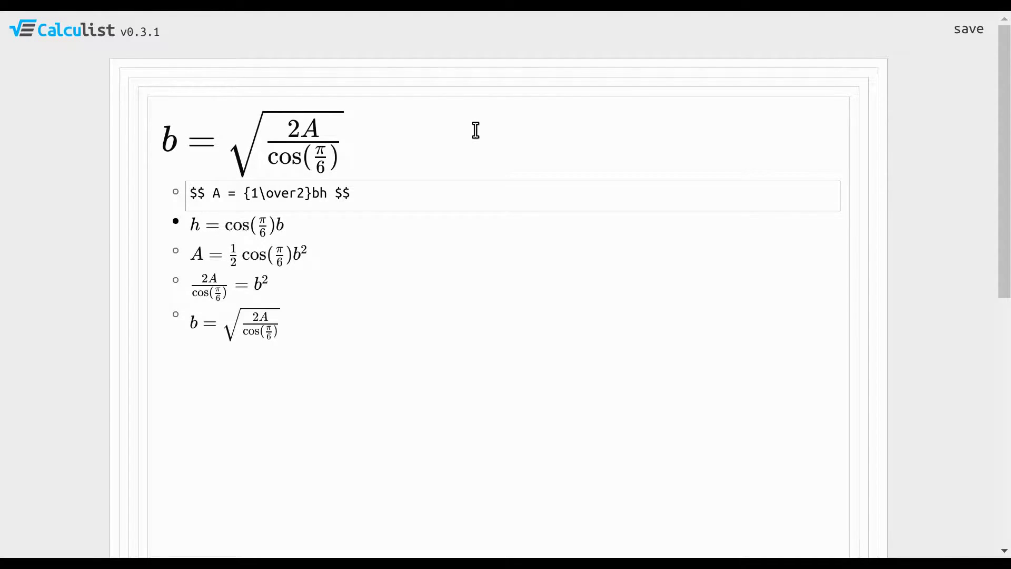
pyautogui.press('Down')
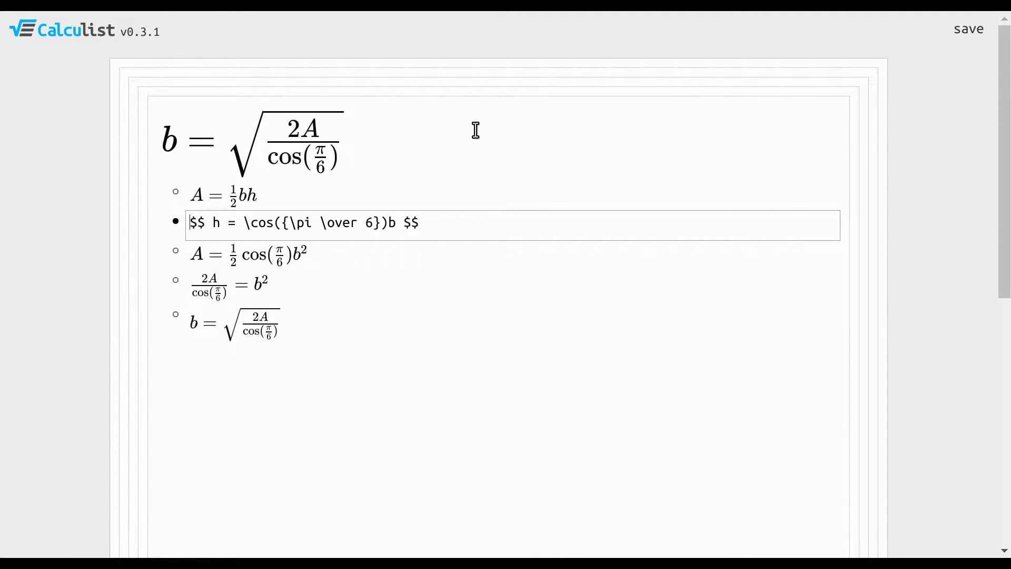
pyautogui.press('Down')
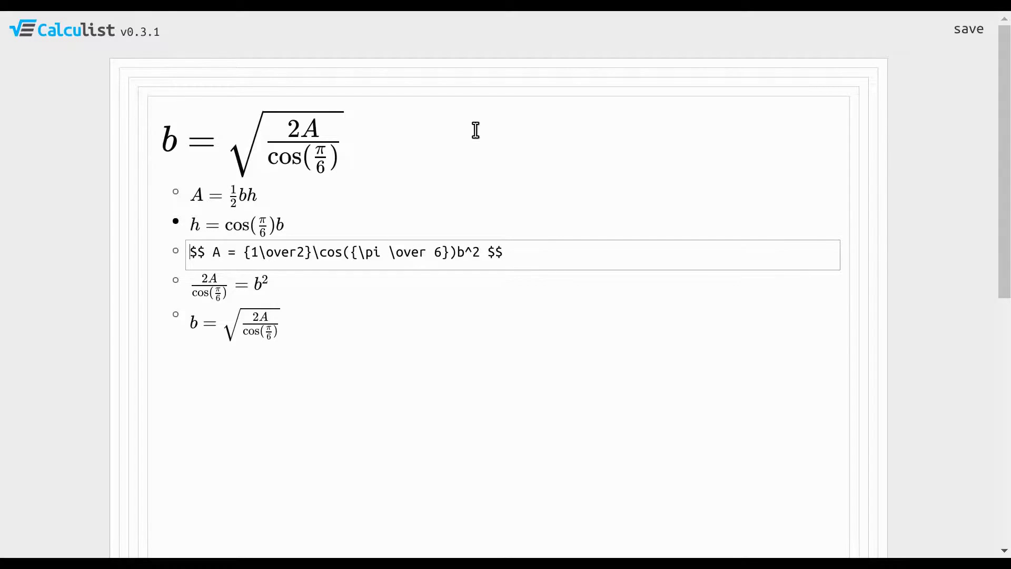
pyautogui.press('Down')
pyautogui.press('Down')
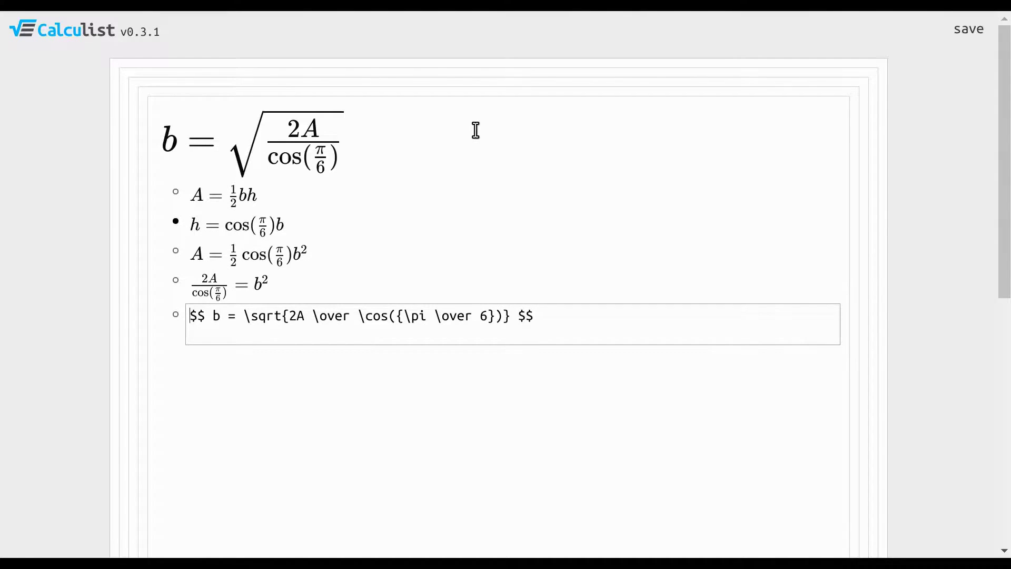
pyautogui.press('Up')
pyautogui.press('Up')
pyautogui.press('Up')
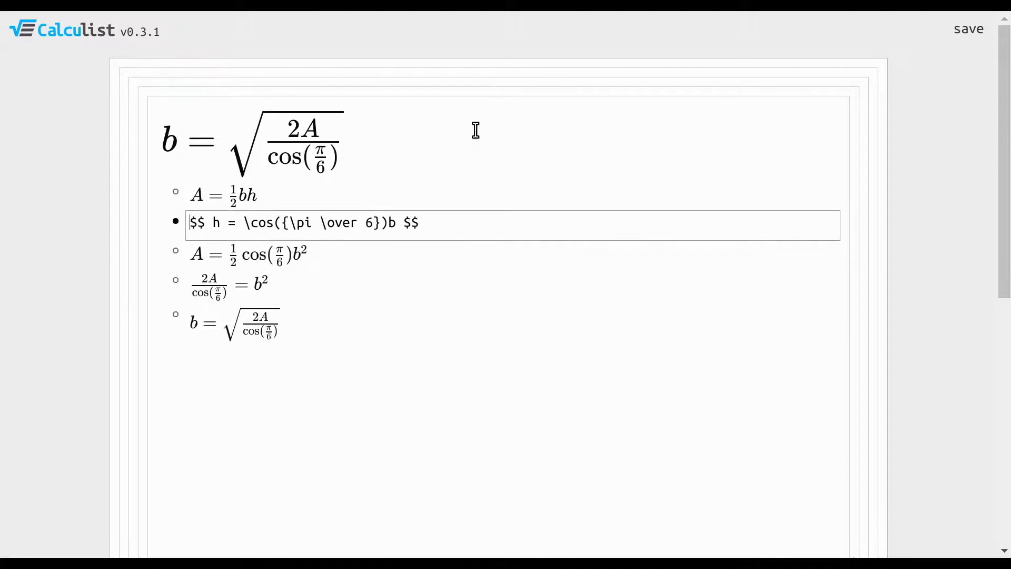
pyautogui.hotkey('ctrl', 'space')
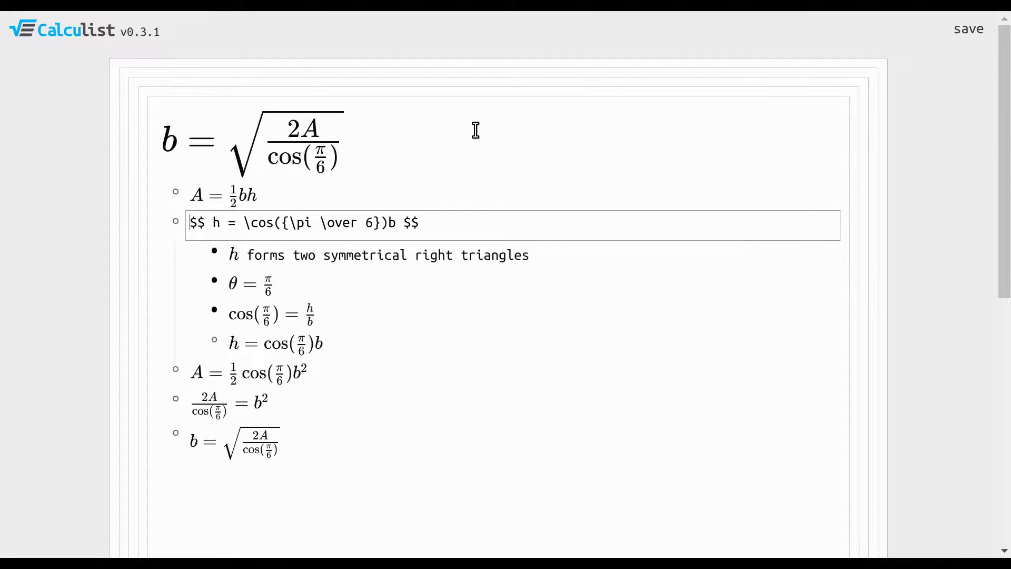
pyautogui.hotkey('ctrl', 'Right')
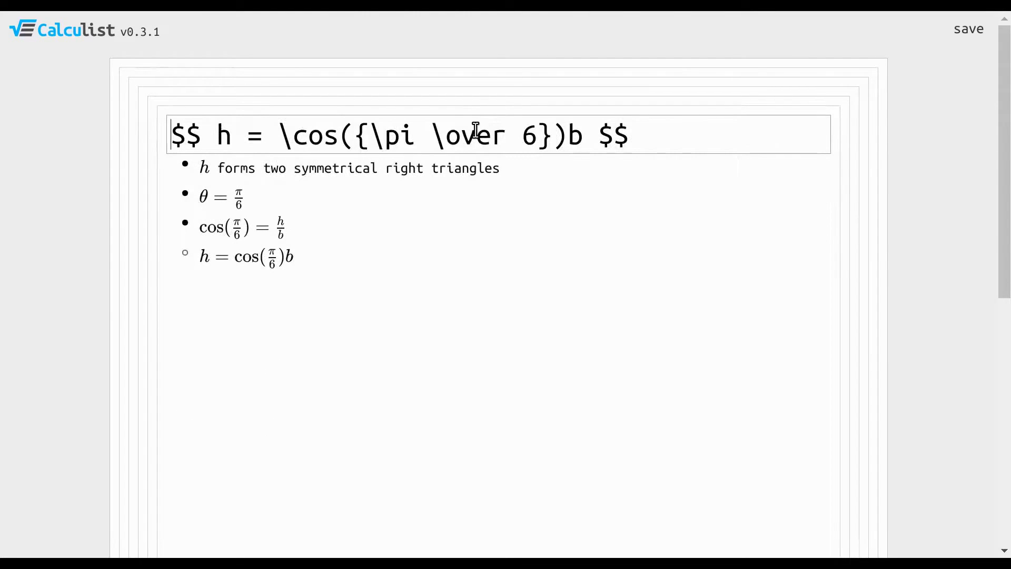
# Peek at the symmetrical right triangles sketch, then expand the θ = π/6 explanation
pyautogui.press('Down')
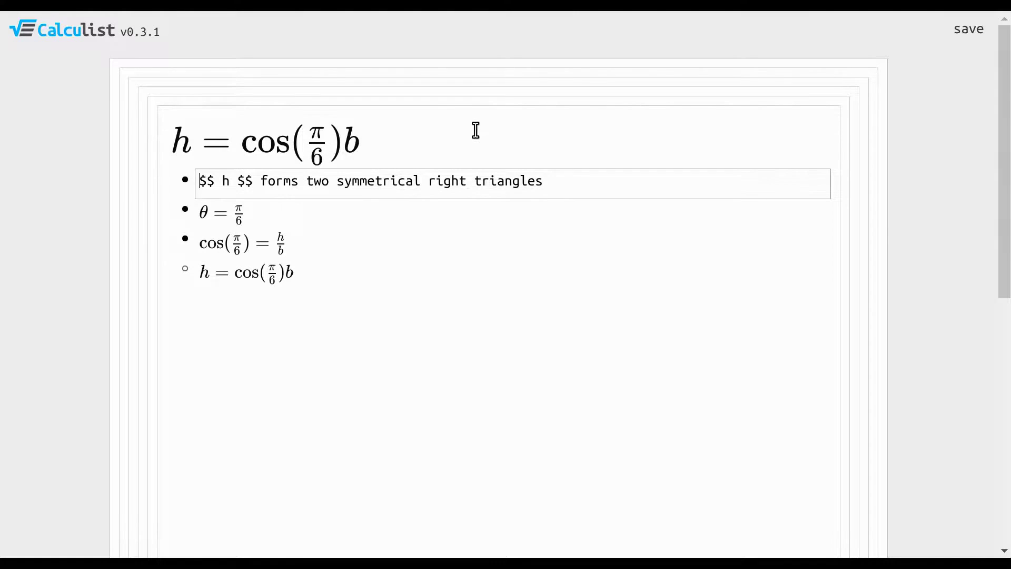
pyautogui.hotkey('ctrl', 'Down')
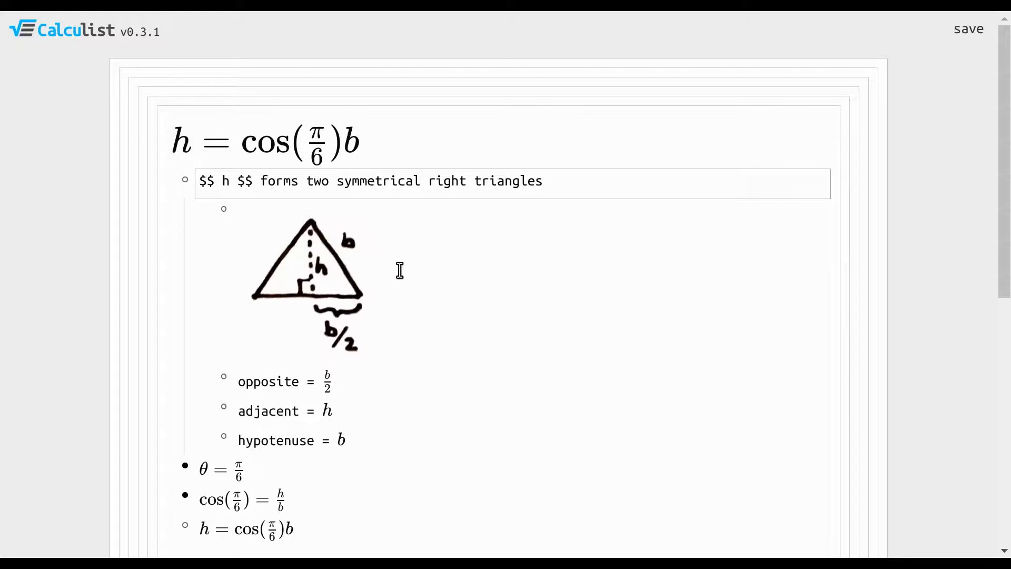
pyautogui.hotkey('ctrl', 'Up')
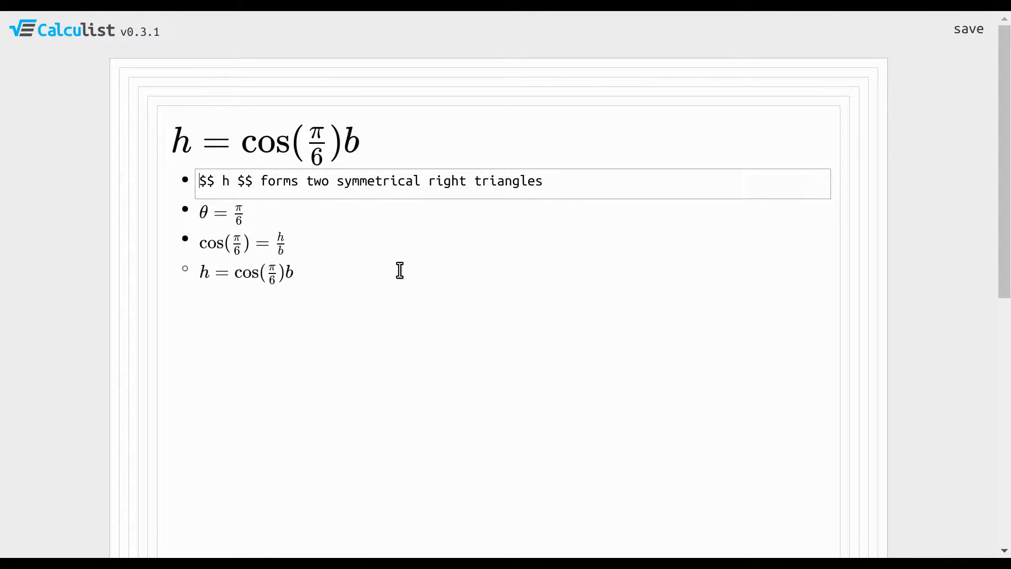
pyautogui.press('Down')
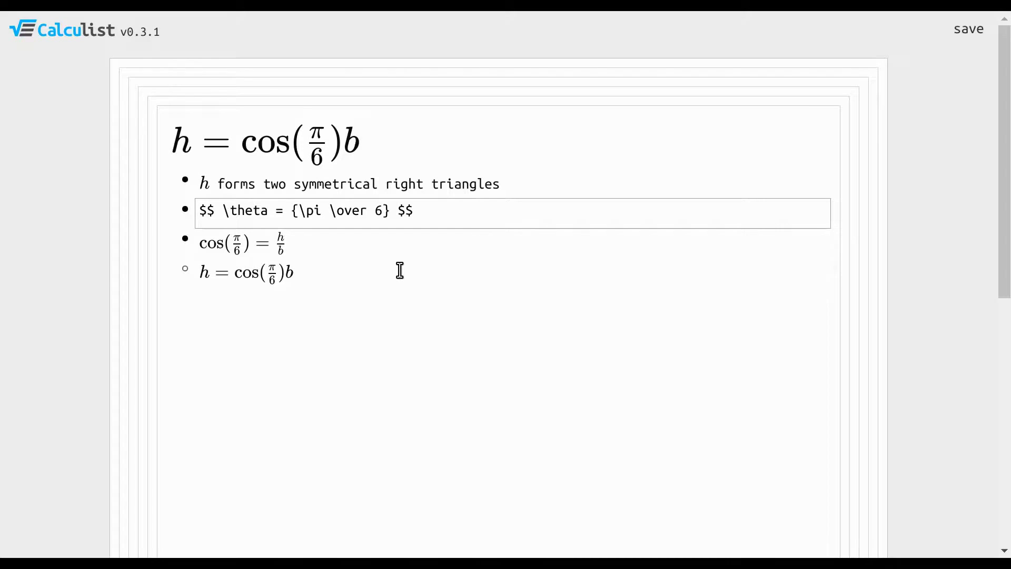
pyautogui.press('Down')
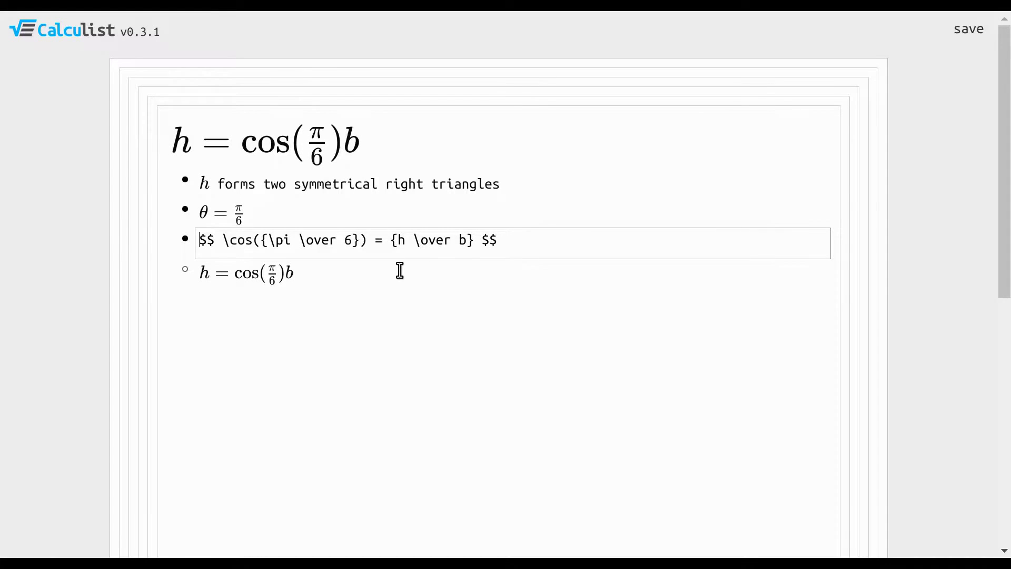
pyautogui.press('Down')
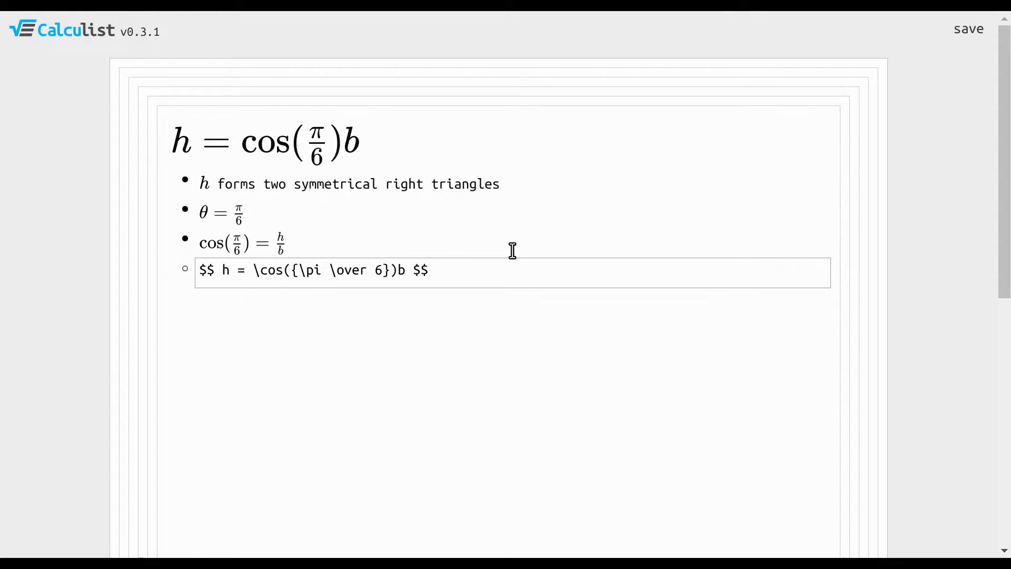
pyautogui.press('Up')
pyautogui.press('Up')
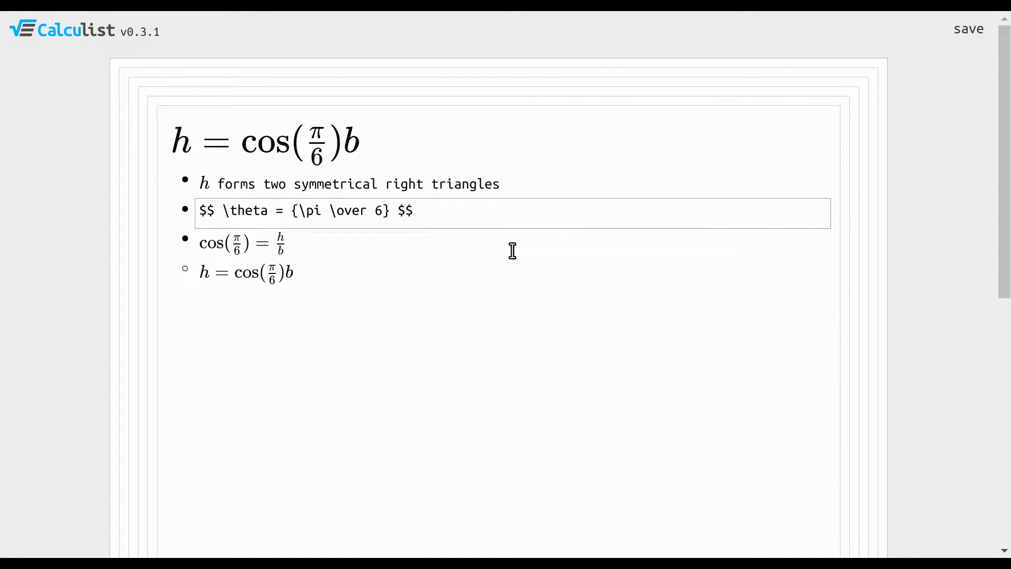
pyautogui.hotkey('ctrl', 'Down')
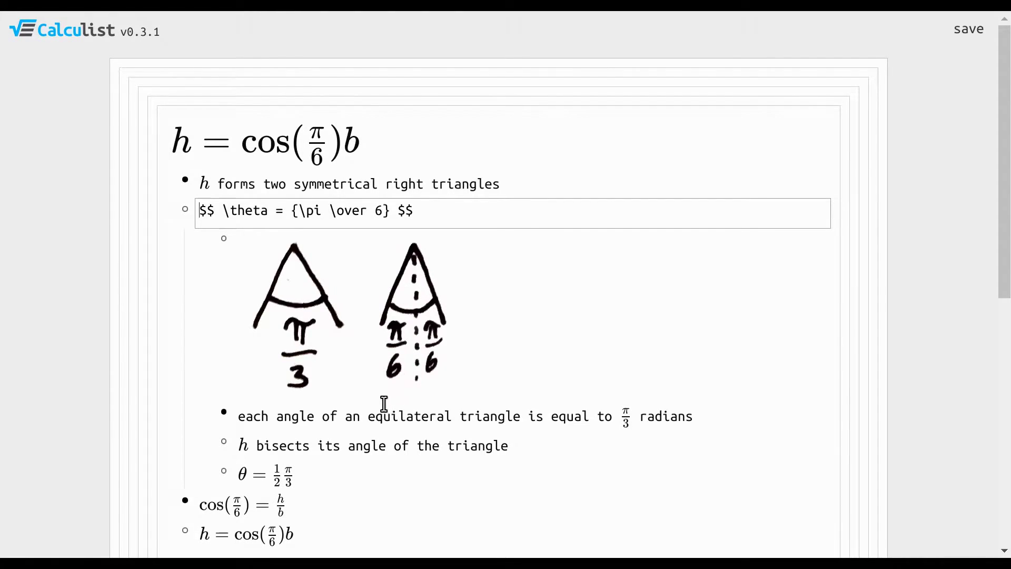
pyautogui.click(344, 414)
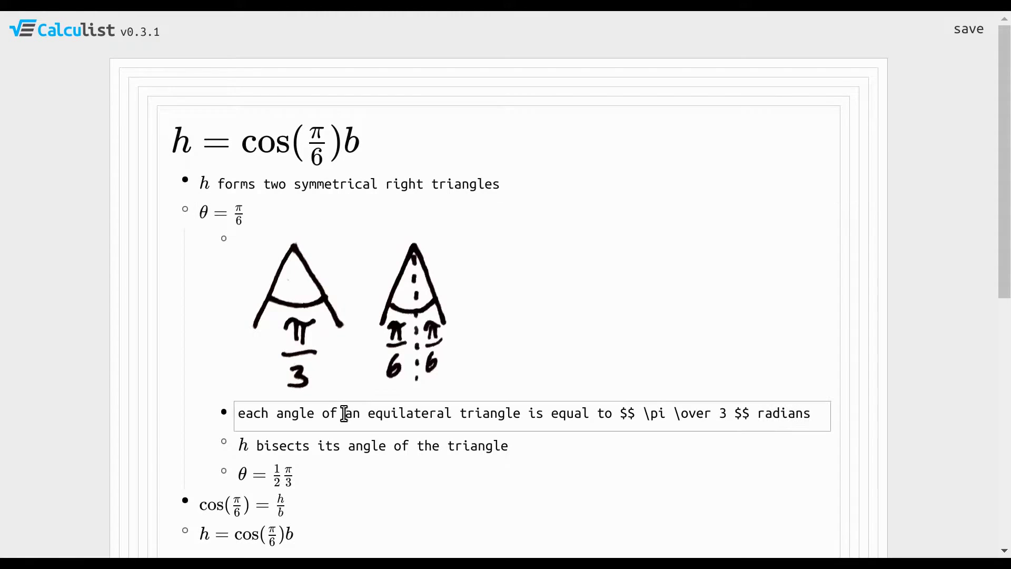
pyautogui.hotkey('ctrl', 'Down')
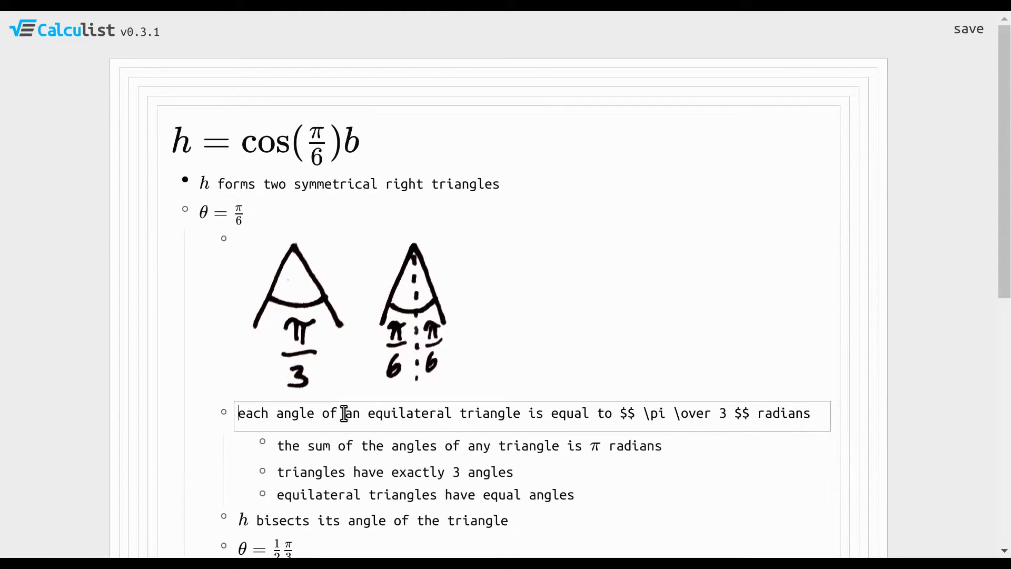
pyautogui.hotkey('alt', 'Right')
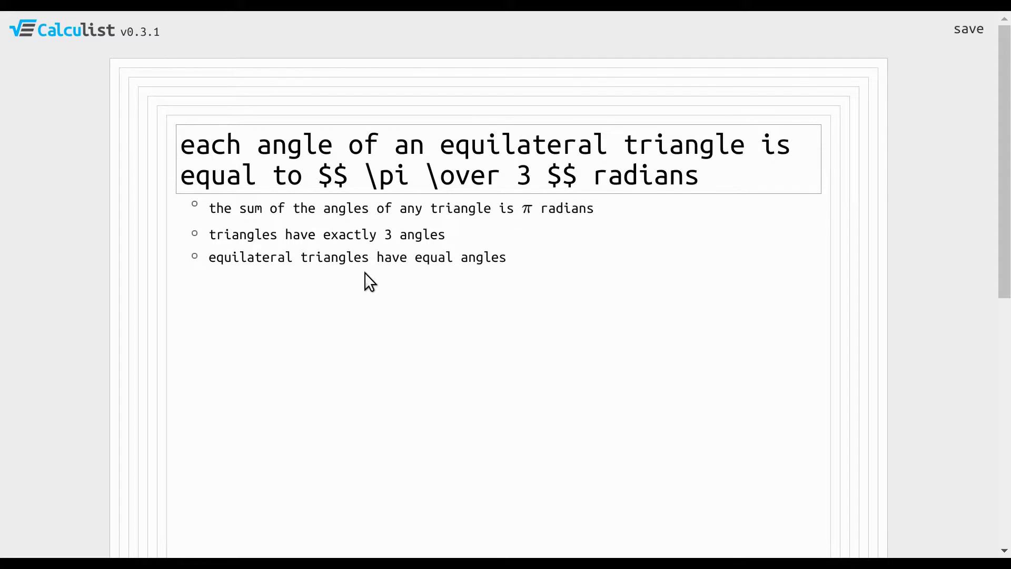
pyautogui.hotkey('alt', 'Left')
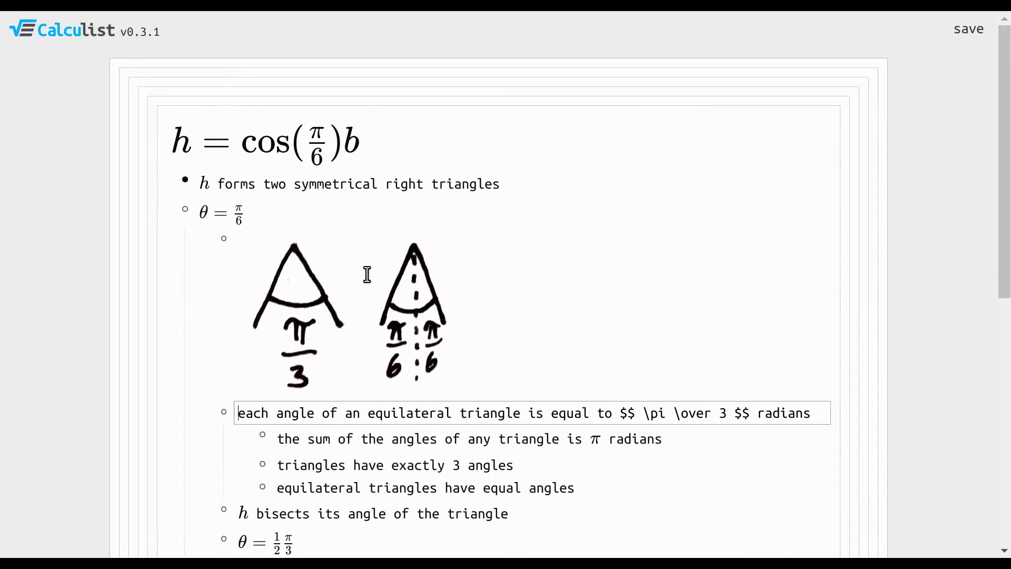
pyautogui.hotkey('ctrl', 'Up')
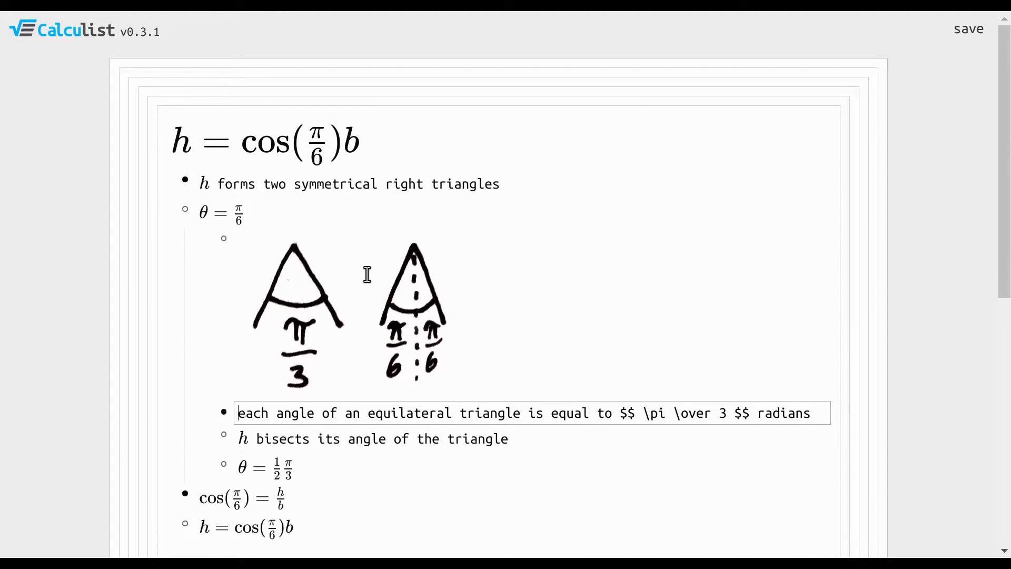
pyautogui.press('Up')
pyautogui.press('Up')
pyautogui.hotkey('ctrl', 'Up')
# Review and collapse the cos(π/6) = h/b step and triangle sketch, then zoom out to the b derivation
pyautogui.press('Down')
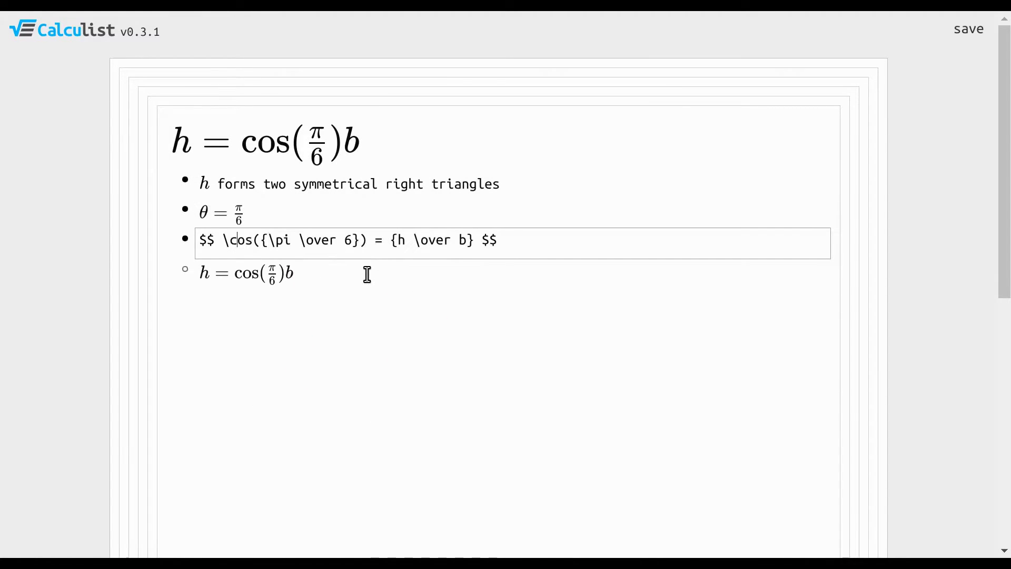
pyautogui.hotkey('ctrl', 'Down')
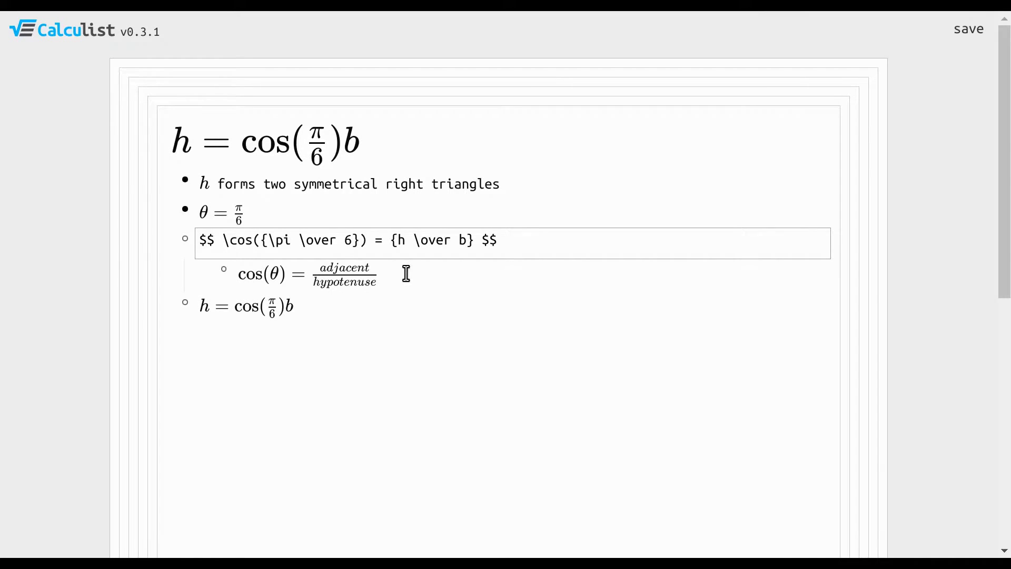
pyautogui.press('Up')
pyautogui.press('Up')
pyautogui.hotkey('ctrl', 'Down')
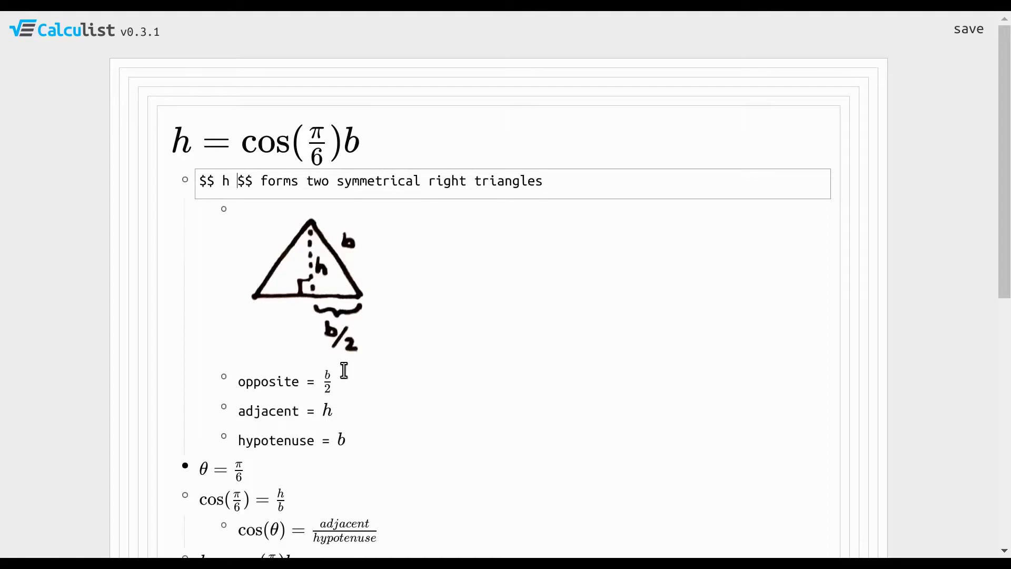
pyautogui.hotkey('ctrl', 'Up')
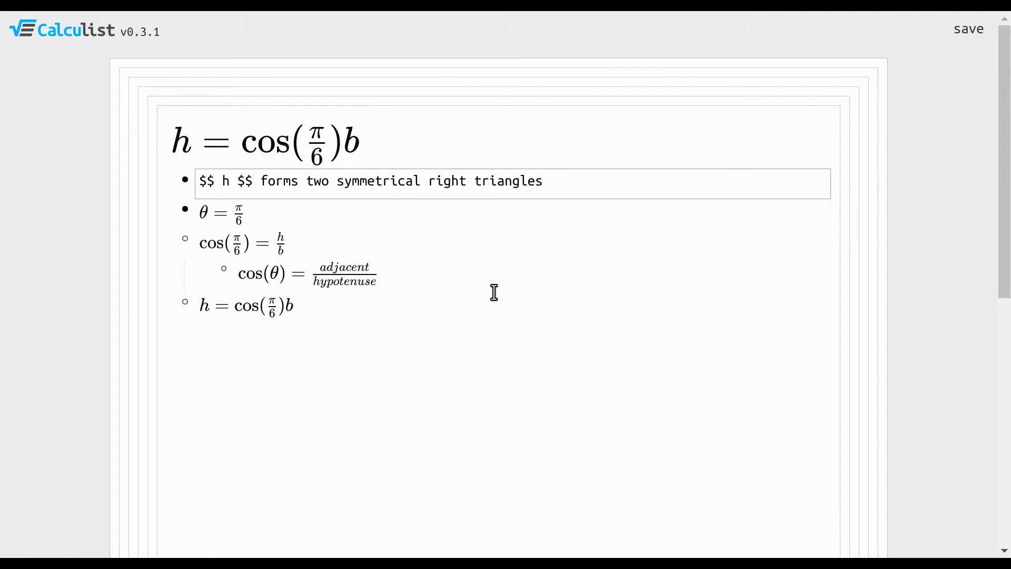
pyautogui.press('Down')
pyautogui.press('Down')
pyautogui.hotkey('ctrl', 'Up')
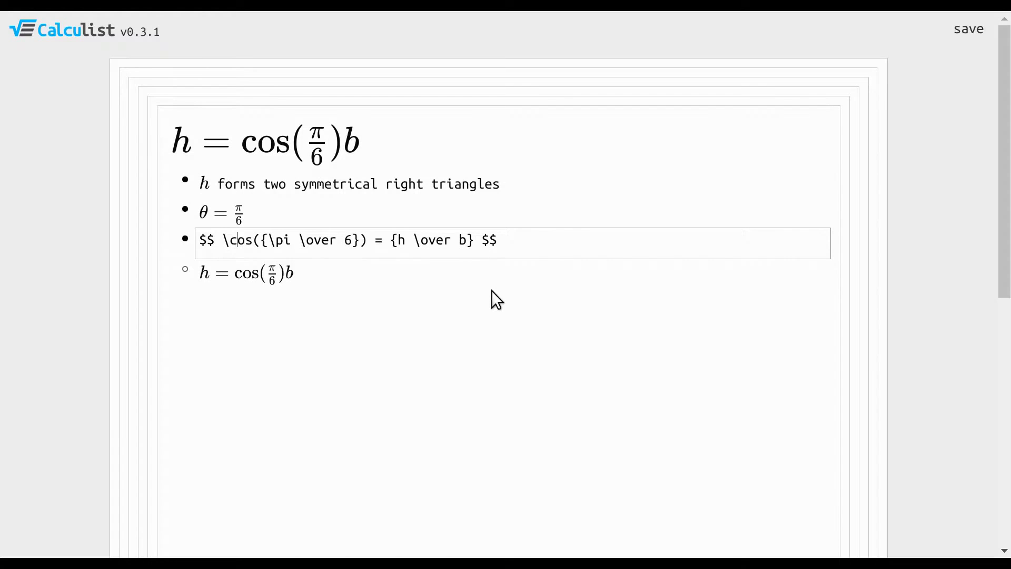
pyautogui.press('Down')
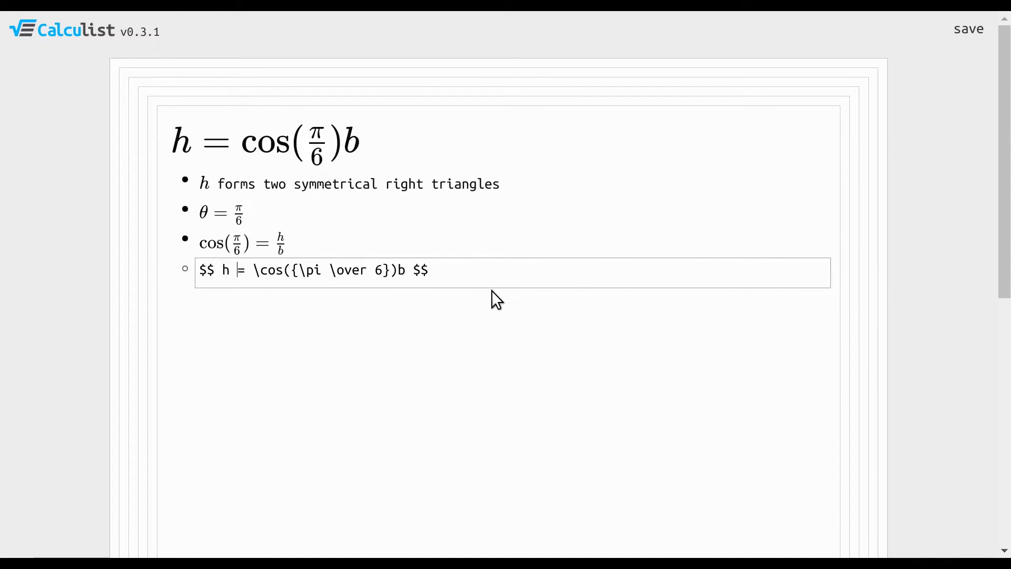
pyautogui.hotkey('ctrl', ',')
# Collapse the h, b and P = 3√… derivations on the triangle page
pyautogui.press('Up')
pyautogui.press('Up')
pyautogui.press('Up')
pyautogui.press('Up')
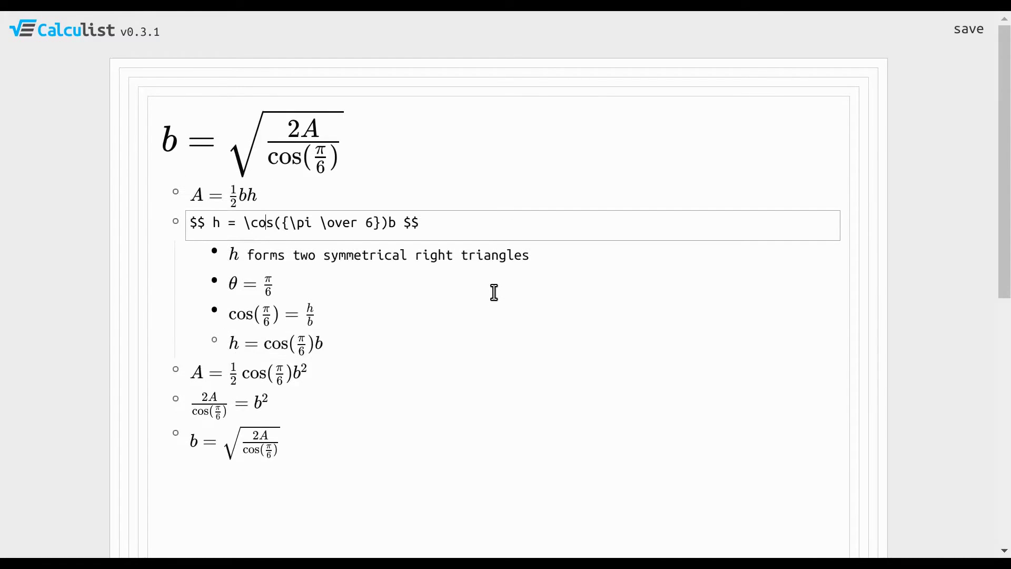
pyautogui.hotkey('ctrl', 'Up')
pyautogui.hotkey('ctrl', ',')
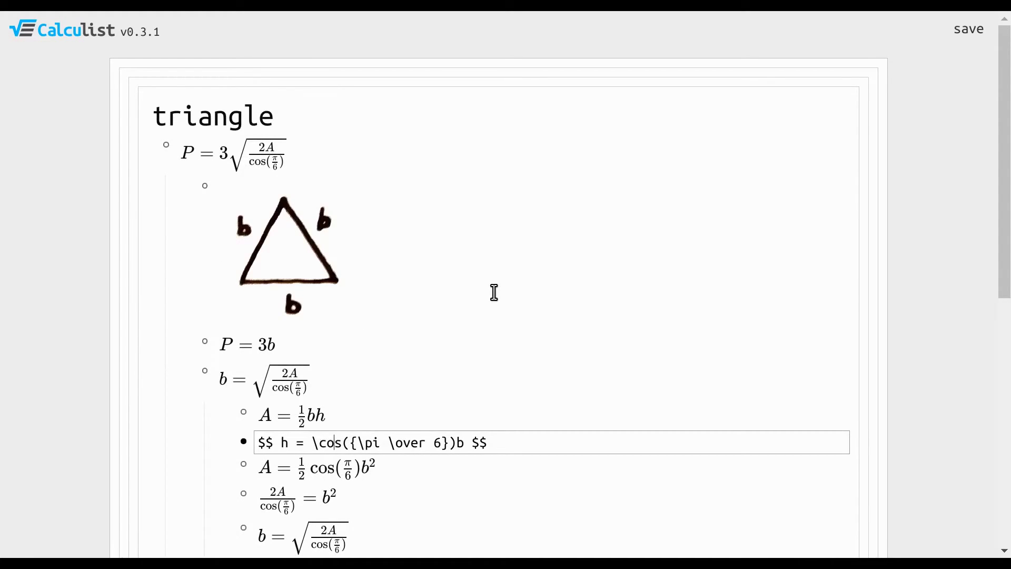
pyautogui.press('Up')
pyautogui.press('Up')
pyautogui.hotkey('ctrl', 'Up')
pyautogui.press('Up')
pyautogui.press('Up')
pyautogui.press('Up')
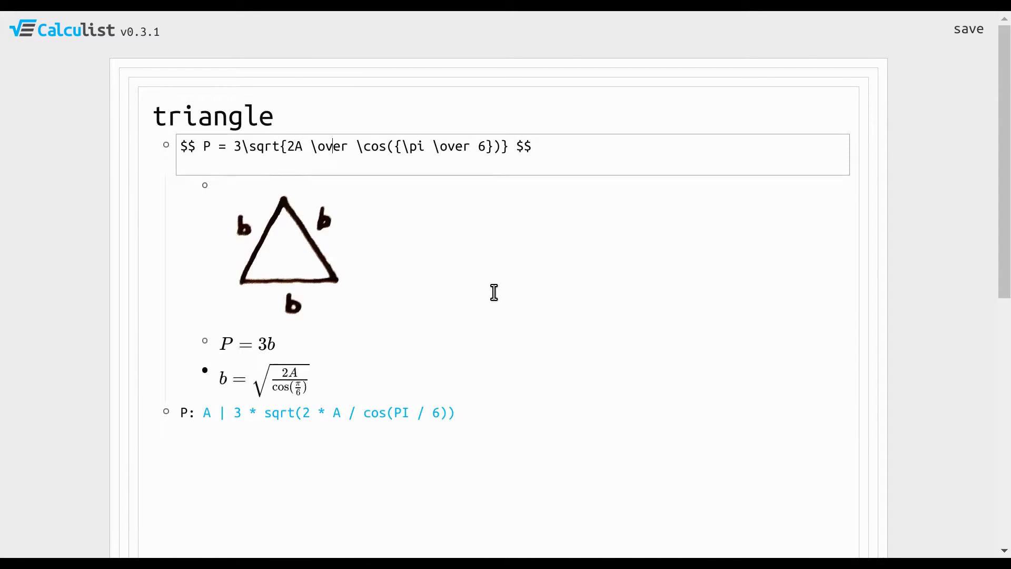
pyautogui.hotkey('ctrl', 'Up')
# Inspect the triangle's P function, selecting its A input and perimeter expression
pyautogui.press('Down')
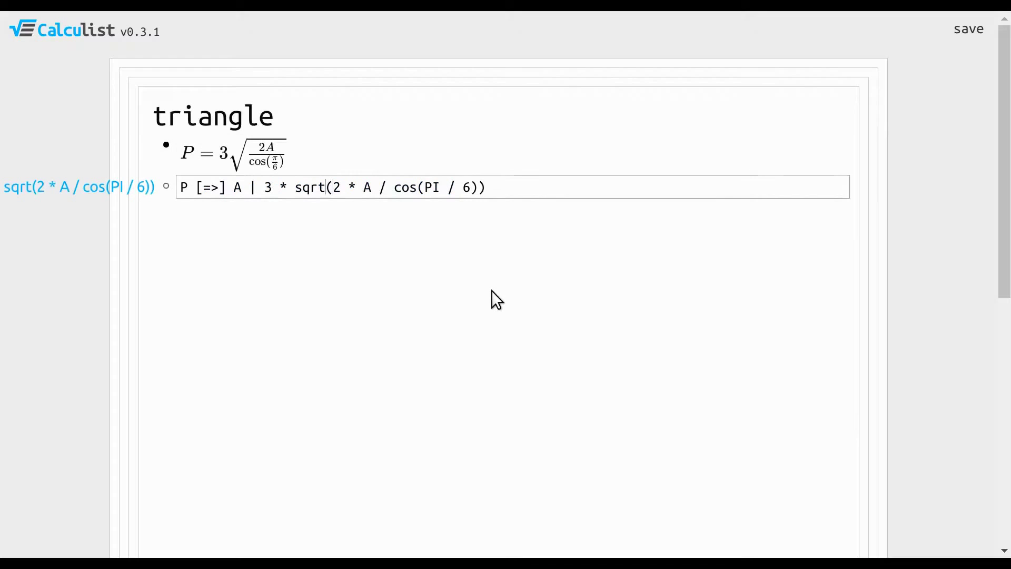
pyautogui.press('Right')
pyautogui.hotkey('shift', 'Right')
pyautogui.press('Right')
pyautogui.press('Right')
pyautogui.press('Right')
pyautogui.press('Right')
pyautogui.hotkey('shift', 'End')
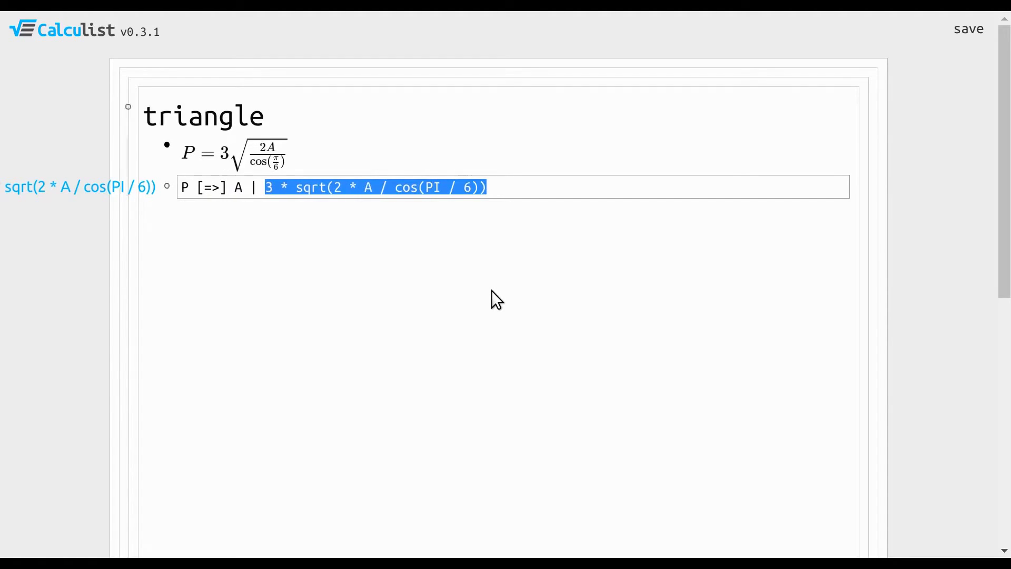
# Collapse 'perimeter functions', zoom out to the problem page, and expand the test item
pyautogui.hotkey('ctrl', ',')
pyautogui.hotkey('ctrl', ',')
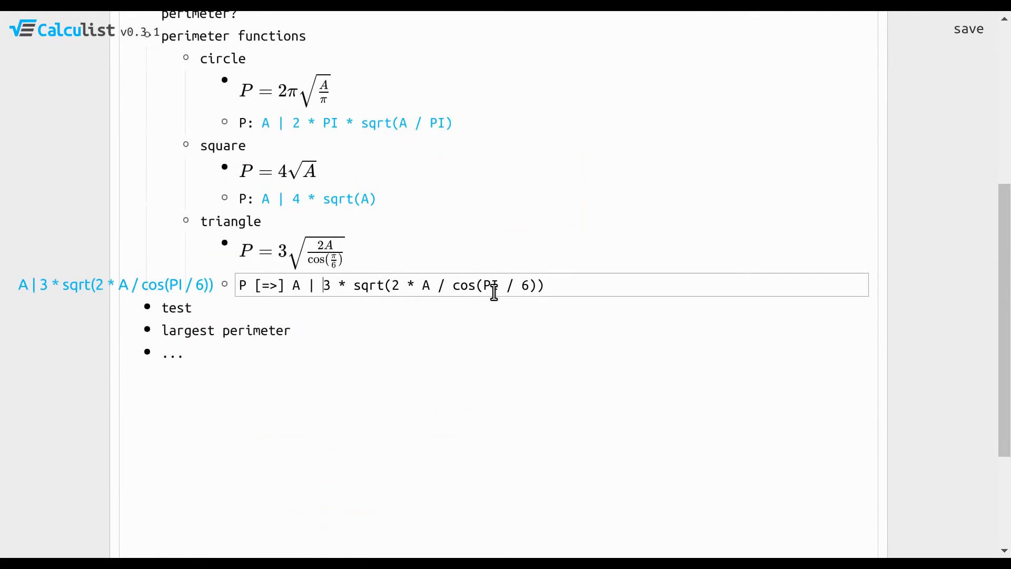
pyautogui.press('Up')
pyautogui.hotkey('ctrl', 'Up')
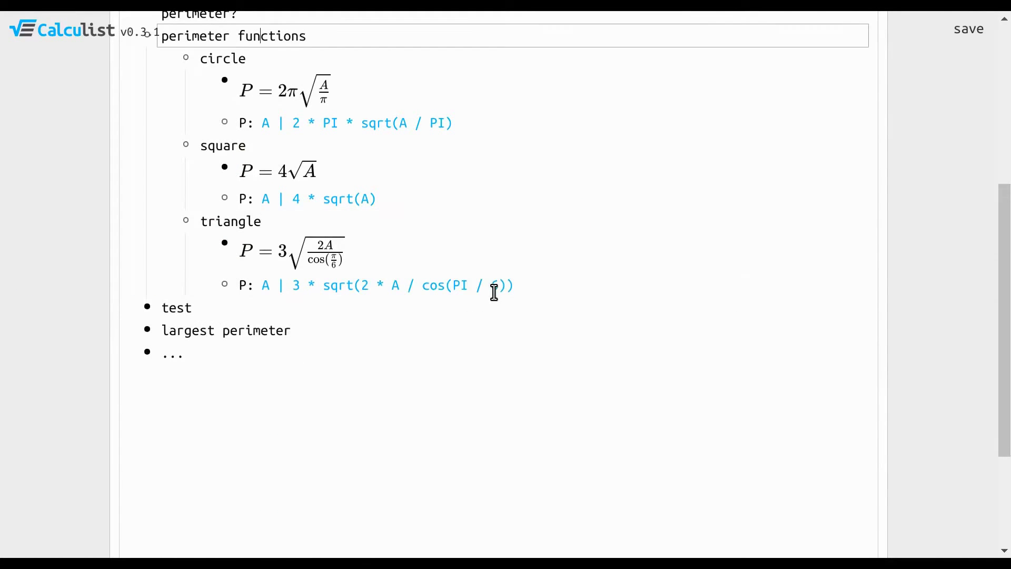
pyautogui.hotkey('ctrl', 'Up')
pyautogui.hotkey('ctrl', ',')
pyautogui.press('Up')
pyautogui.press('Down')
pyautogui.press('Down')
pyautogui.hotkey('ctrl', 'Down')
# Expand output to view perimeters for input 1: circle 3.5449077018110318, square 4, triangle 4.559014113909555
pyautogui.press('Down')
pyautogui.press('Down')
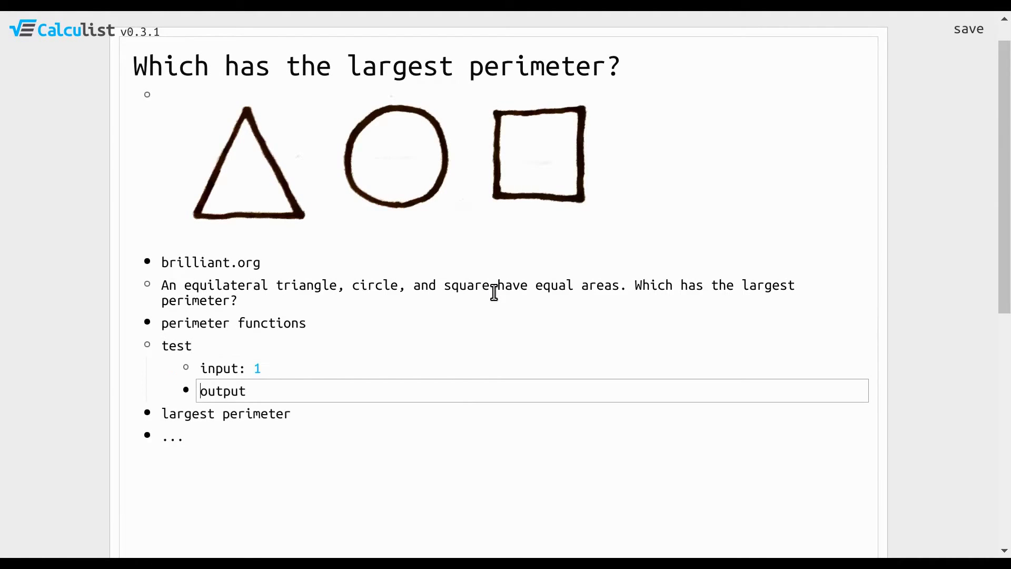
pyautogui.hotkey('ctrl', 'Down')
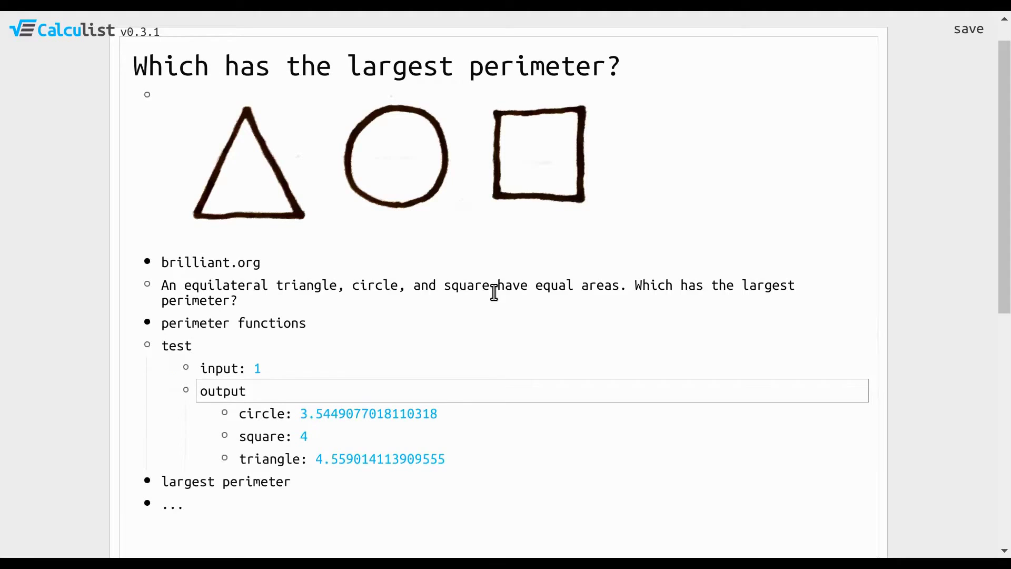
pyautogui.press('Up')
pyautogui.press('Up')
pyautogui.press('Up')
pyautogui.press('Down')
pyautogui.press('Down')
pyautogui.press('Down')
pyautogui.press('Down')
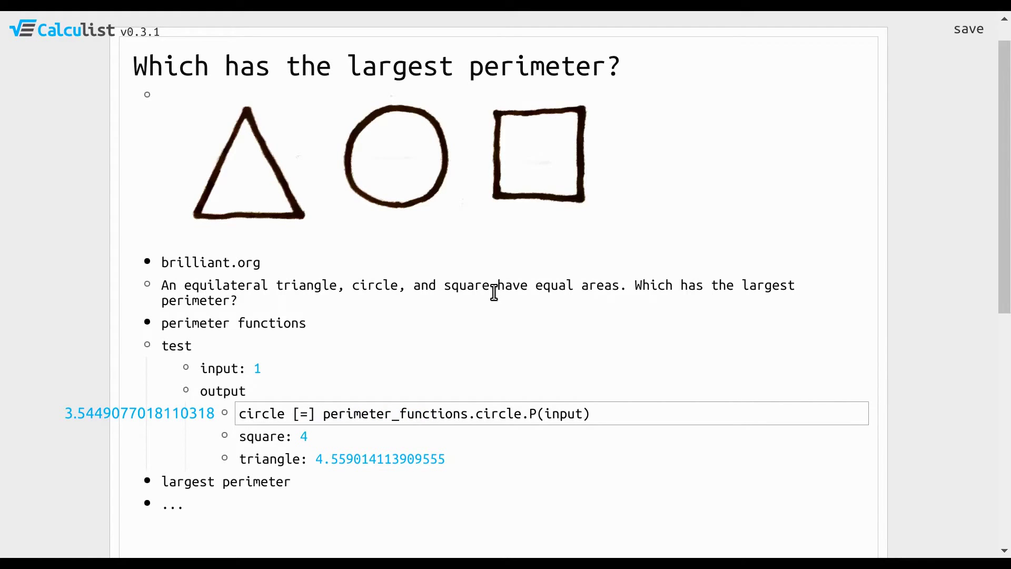
pyautogui.hotkey('shift', 'End')
pyautogui.press('Right')
pyautogui.press('Down')
pyautogui.press('Down')
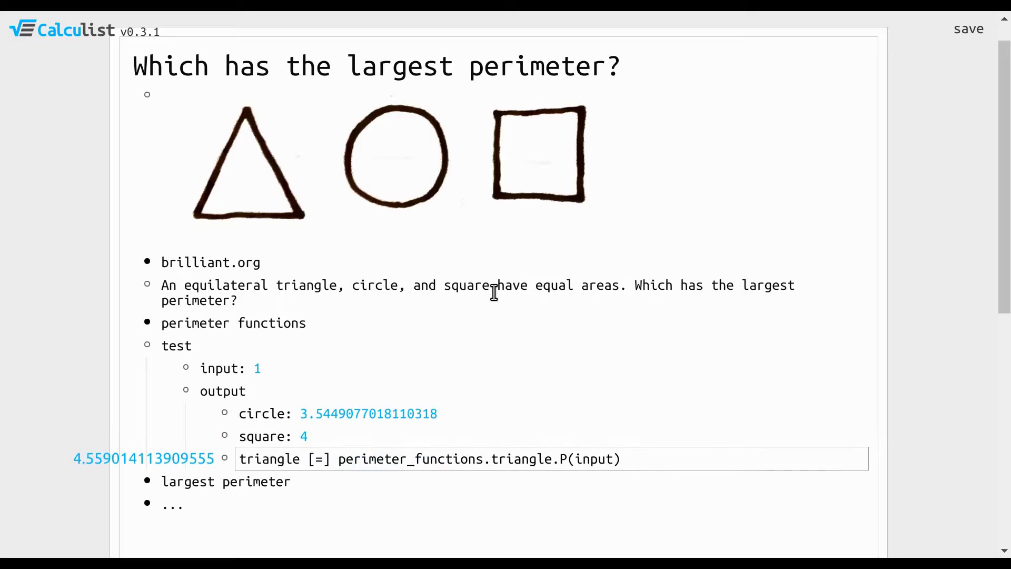
pyautogui.press('Up')
pyautogui.press('Up')
pyautogui.press('Up')
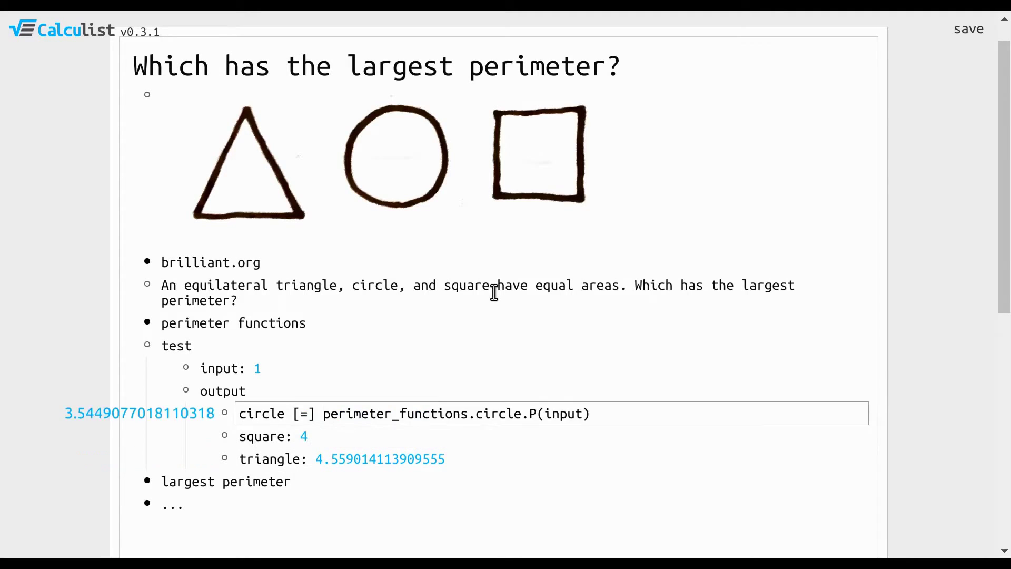
pyautogui.press('Down')
# Change the test input to 122, then back to 1
pyautogui.click(364, 370)
pyautogui.write('235')
pyautogui.press('BackSpace')
pyautogui.press('BackSpace')
pyautogui.write('2')
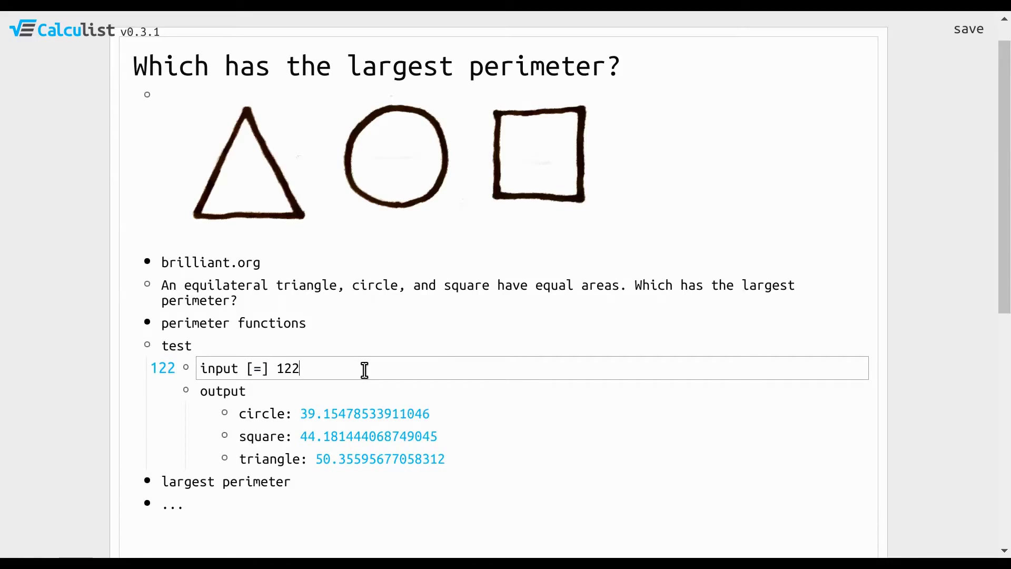
pyautogui.press('BackSpace')
pyautogui.press('BackSpace')
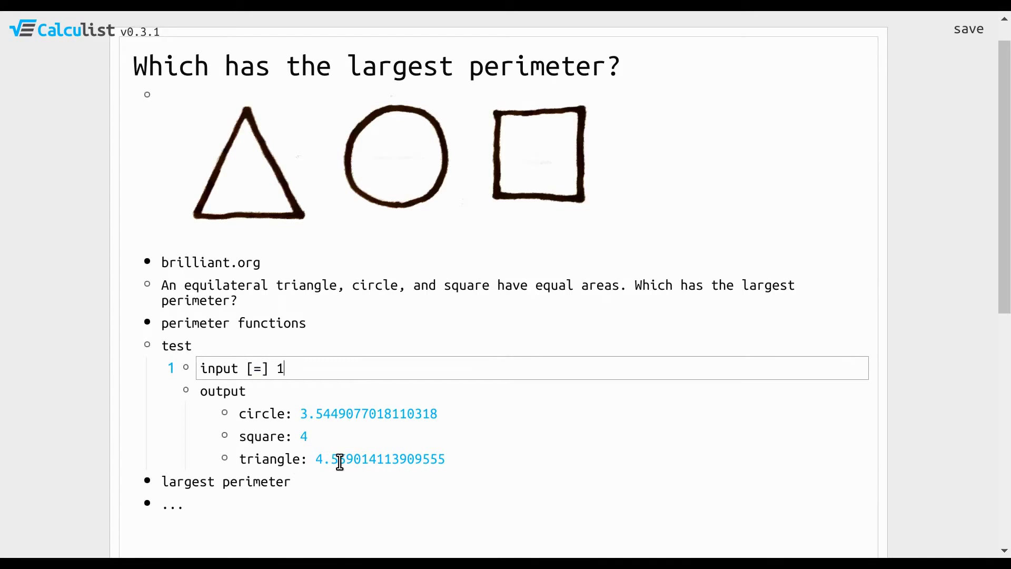
# Expand 'largest perimeter' to show max output: triangle and its inequality formula
pyautogui.click(289, 478)
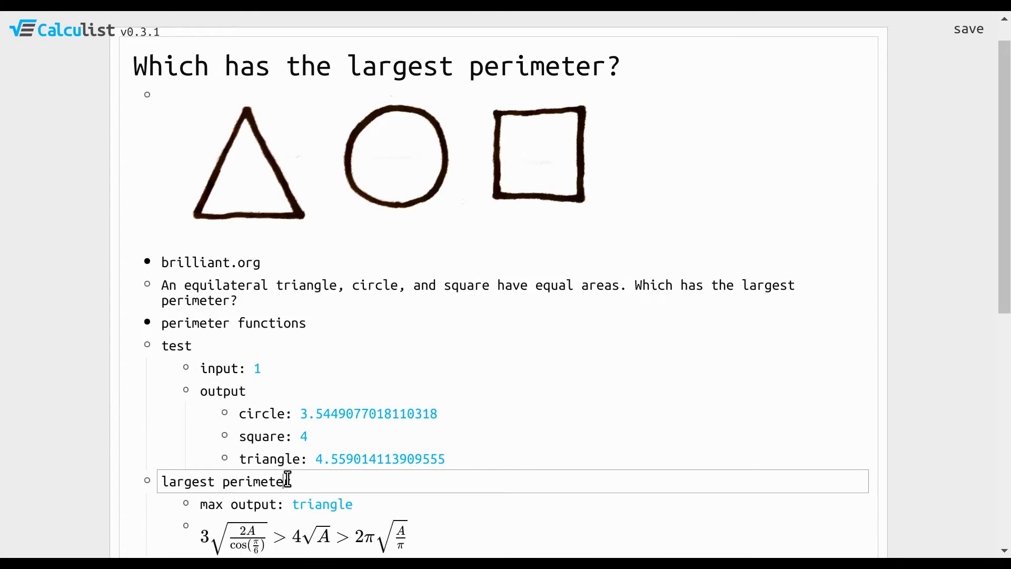
pyautogui.press('Down')
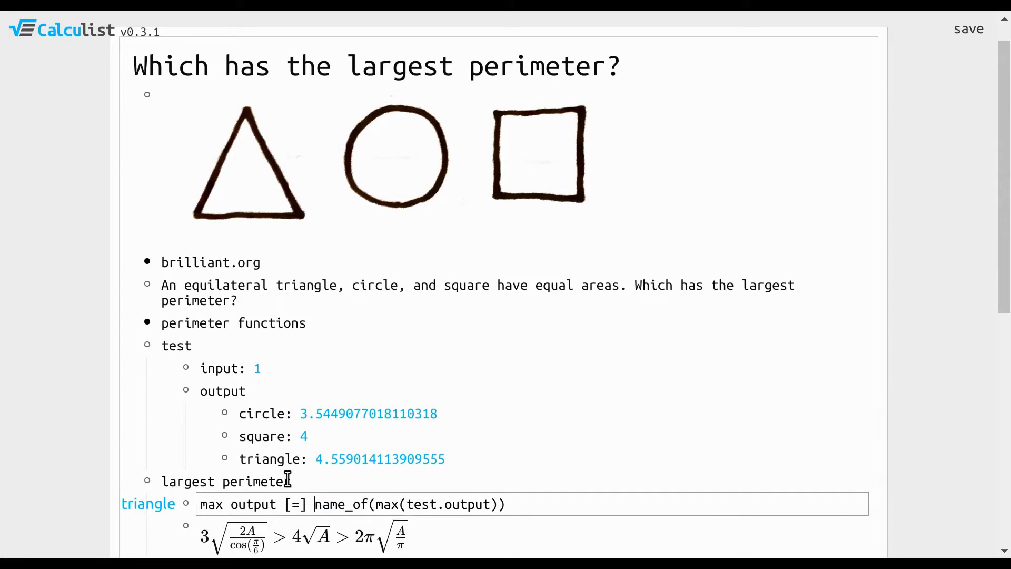
pyautogui.hotkey('shift', 'End')
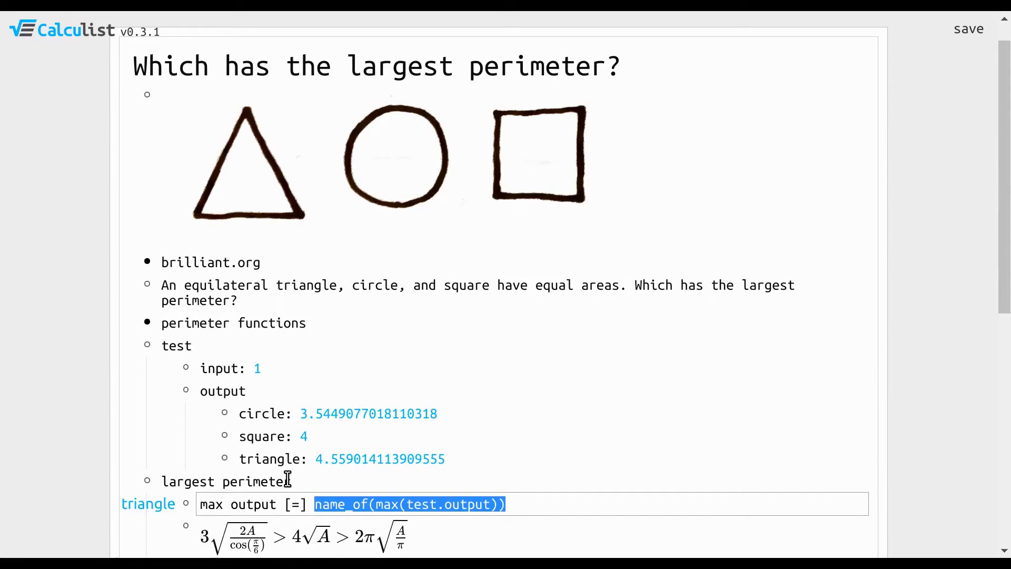
pyautogui.press('Up')
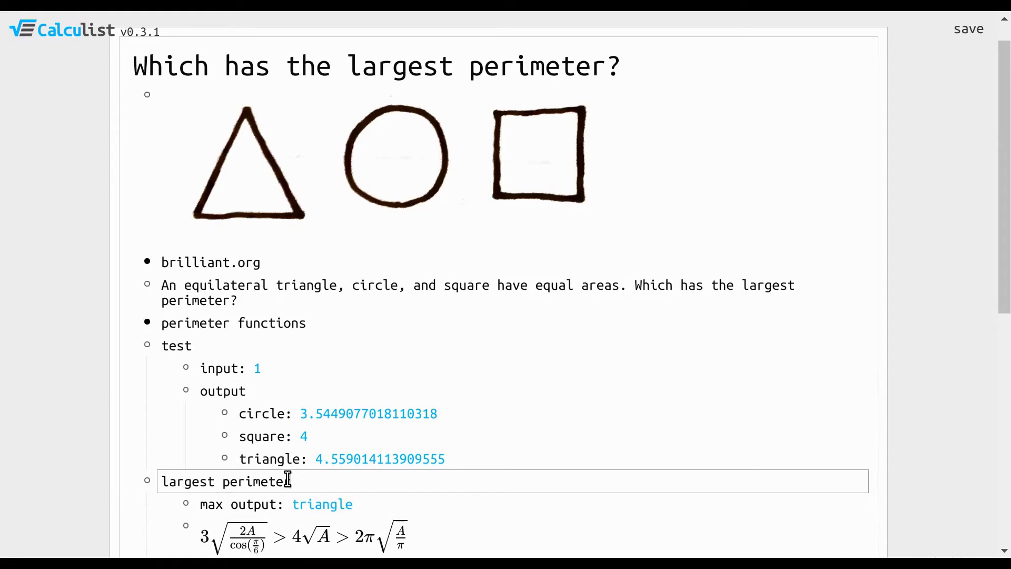